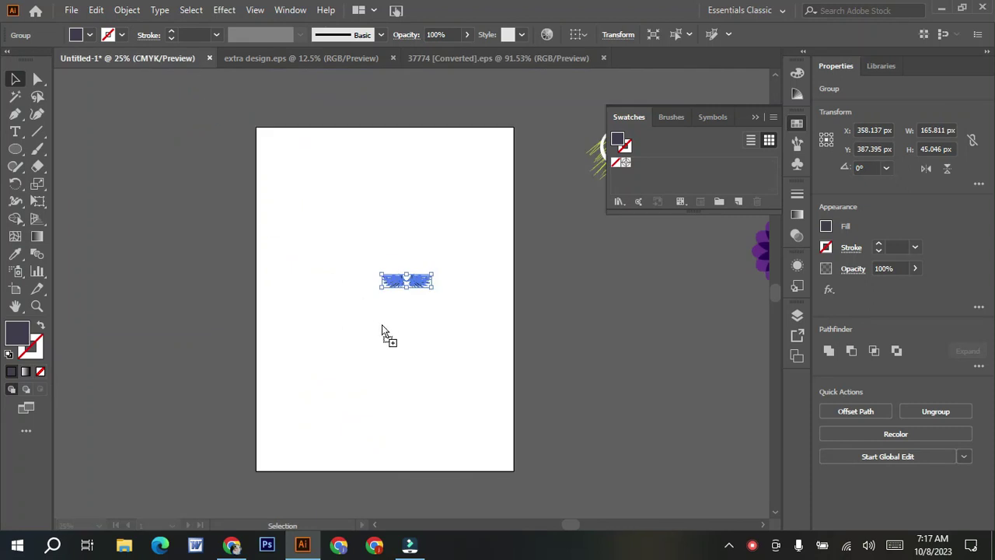
- Place the skull and wings artwork on the artboard and enlarge the wings proportionally to nearly the artboard's width
left_click_drag(343, 257, 443, 444)
left_click(303, 356)
left_click_drag(343, 410, 436, 224)
left_click_drag(385, 300, 351, 310)
scroll(380, 241, "down", 3)
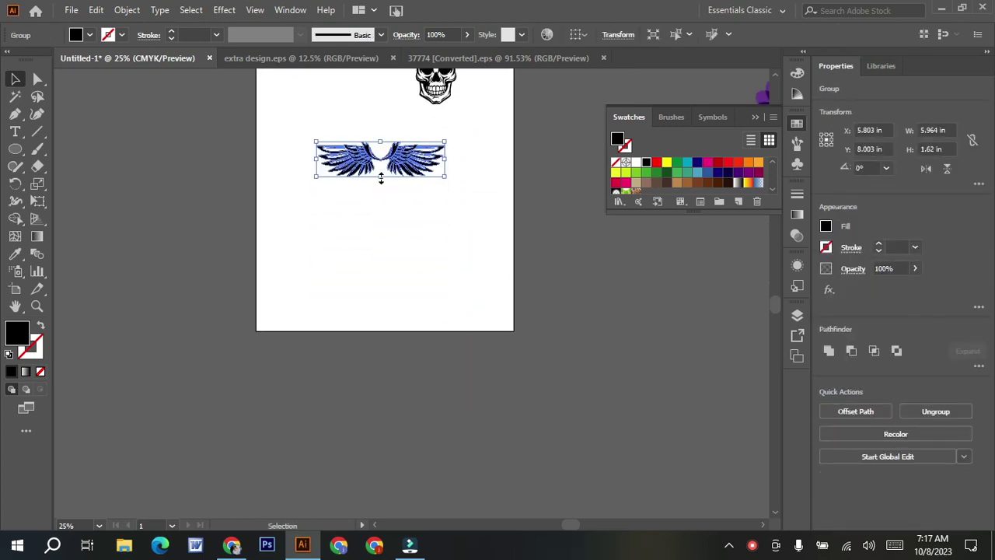
left_click_drag(381, 177, 384, 221)
- Move the skull off the artboard to the canvas below it and enlarge it to about 6.57 by 9.65 in
scroll(386, 245, "up", 1)
left_click_drag(440, 132, 360, 439)
scroll(360, 440, "down", 3)
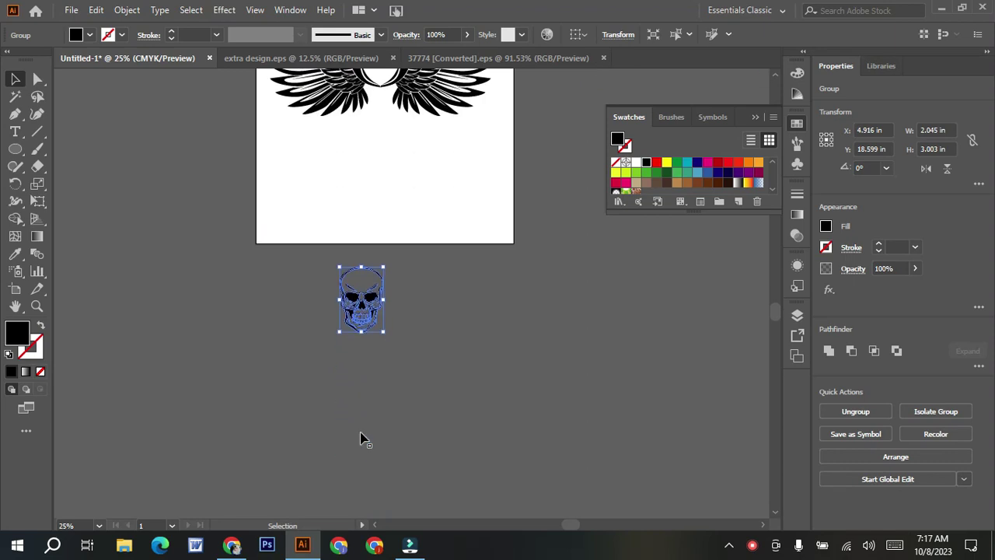
scroll(360, 440, "down", 1)
left_click_drag(362, 280, 368, 423)
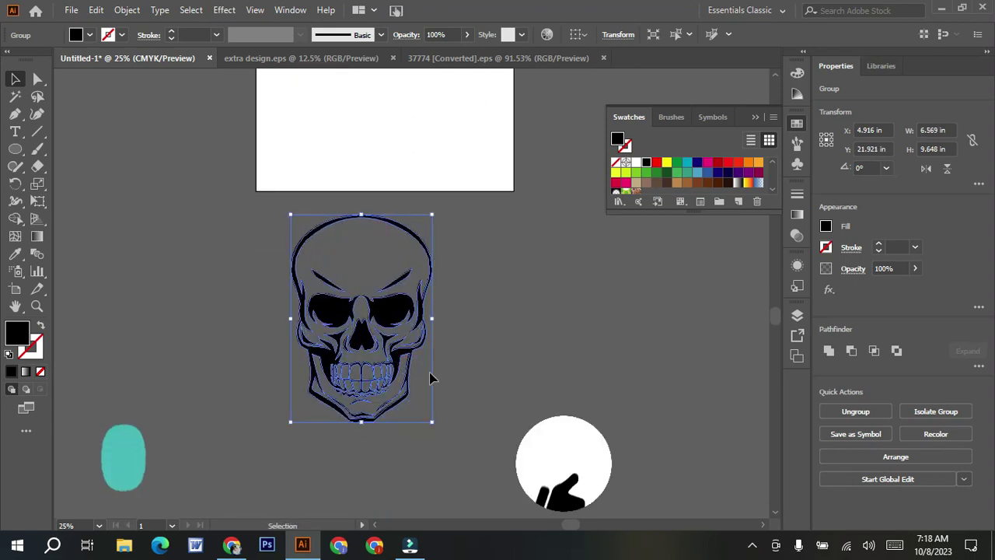
- Fill the skull's forehead, face and jaw areas with white using Shape Builder
left_click(18, 221)
left_click(636, 162)
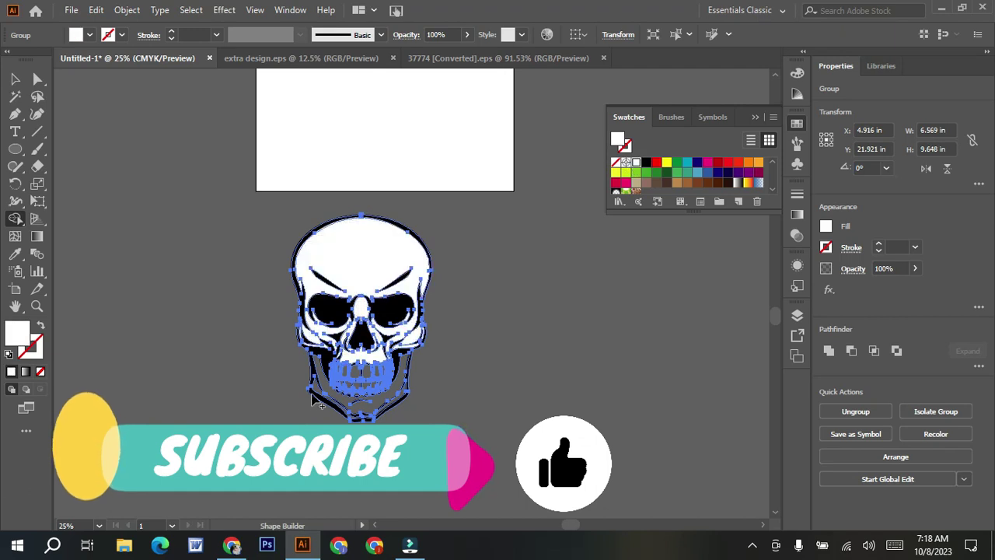
scroll(480, 278, "down", 2)
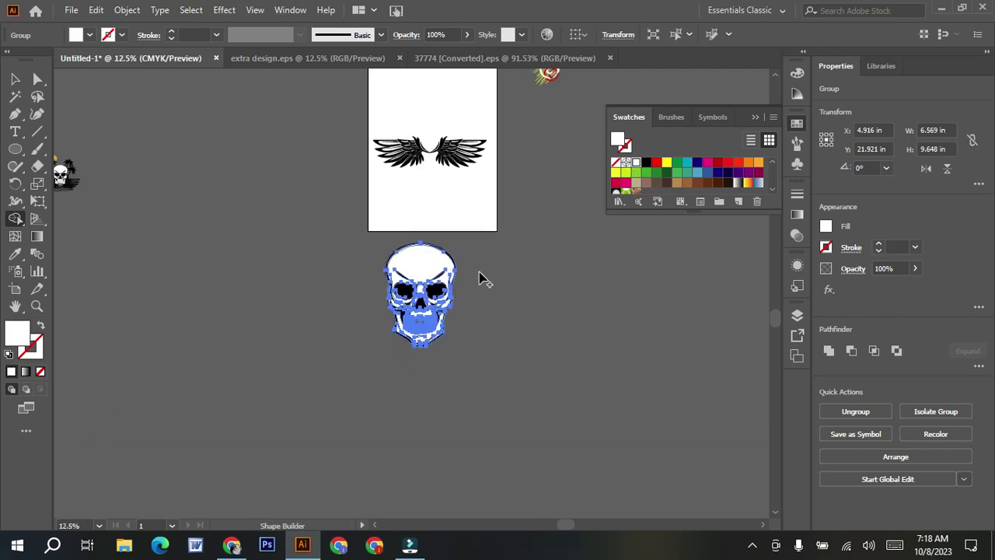
scroll(480, 278, "up", 4)
scroll(479, 278, "up", 2)
scroll(370, 466, "down", 2)
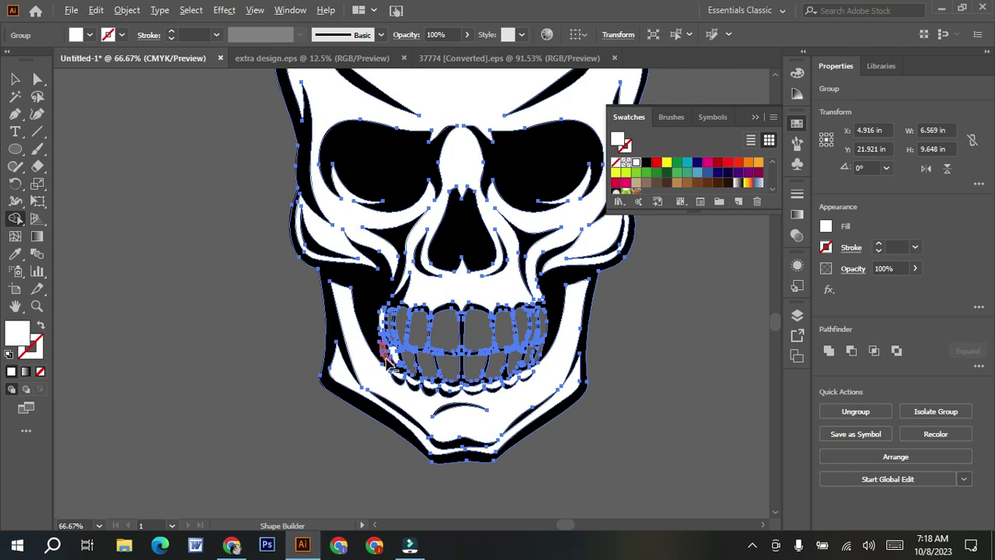
- Fill all the upper and lower teeth of the skull with white using Shape Builder
scroll(386, 364, "up", 1)
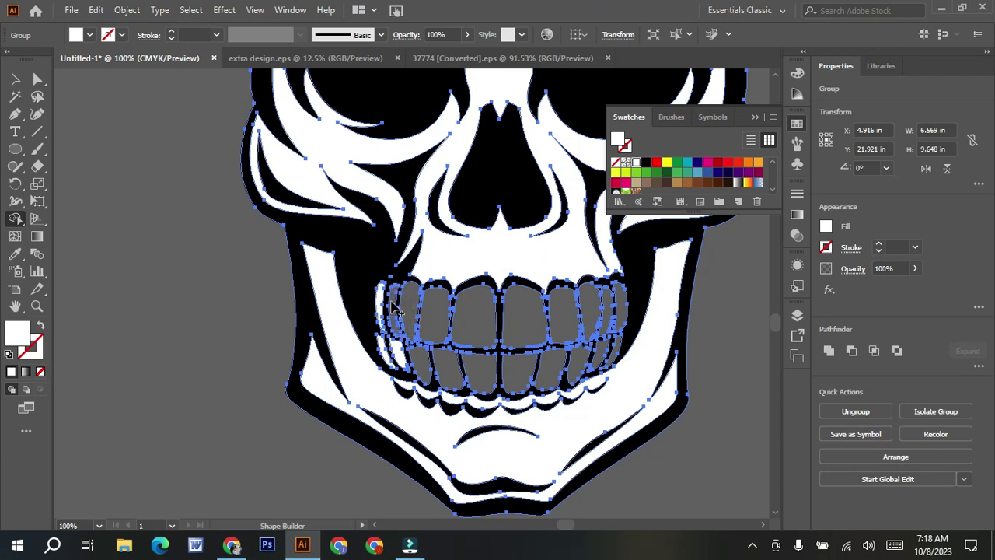
left_click(435, 328)
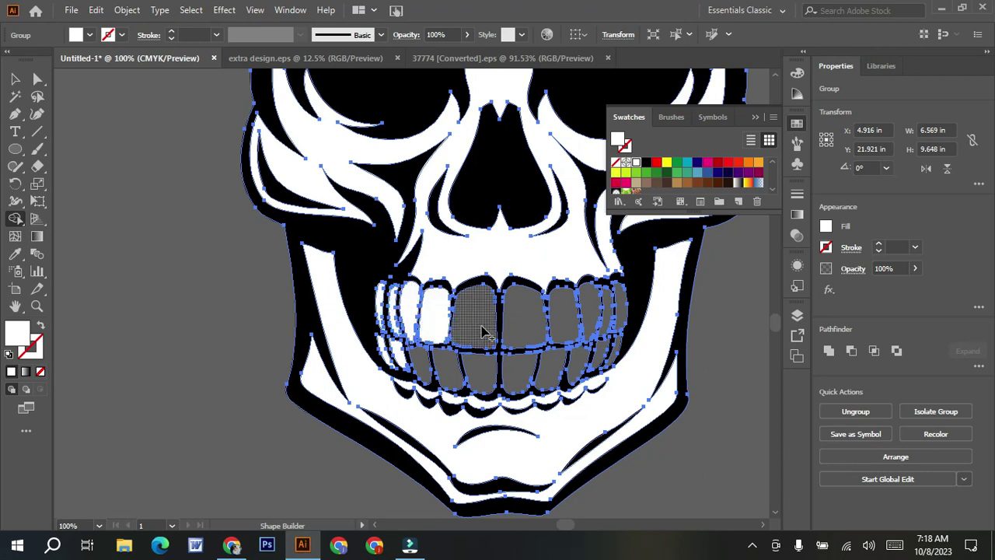
left_click(477, 329)
left_click(521, 333)
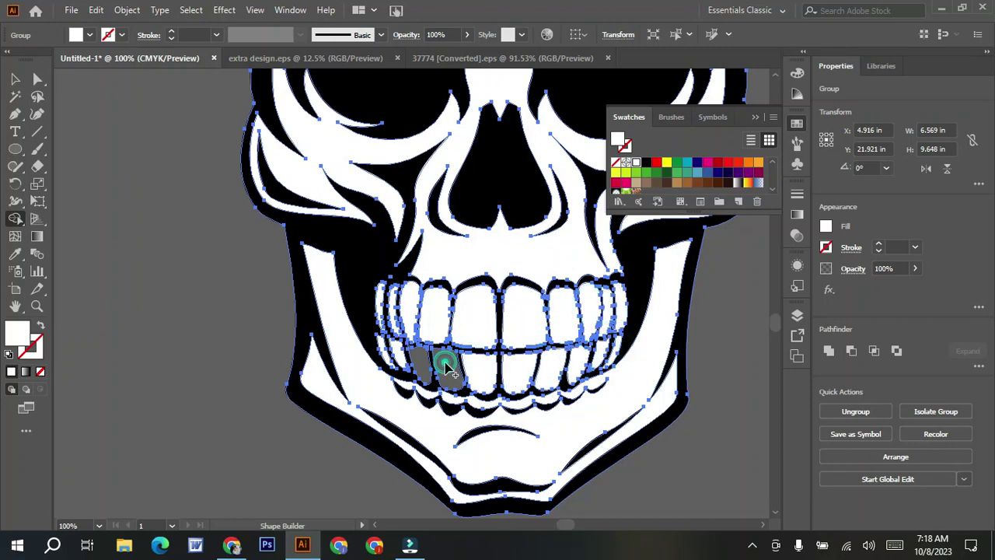
scroll(606, 377, "down", 4)
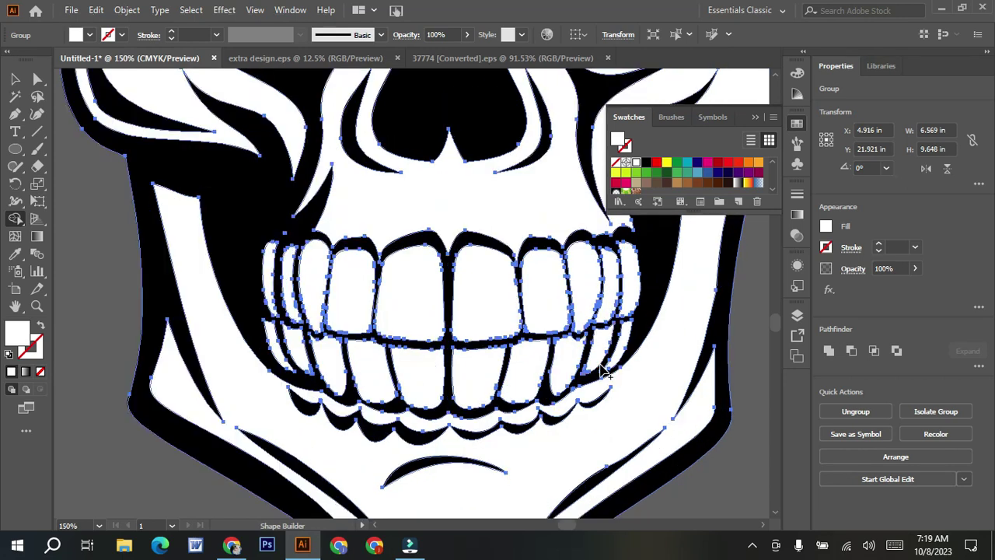
scroll(761, 526, "down", 1)
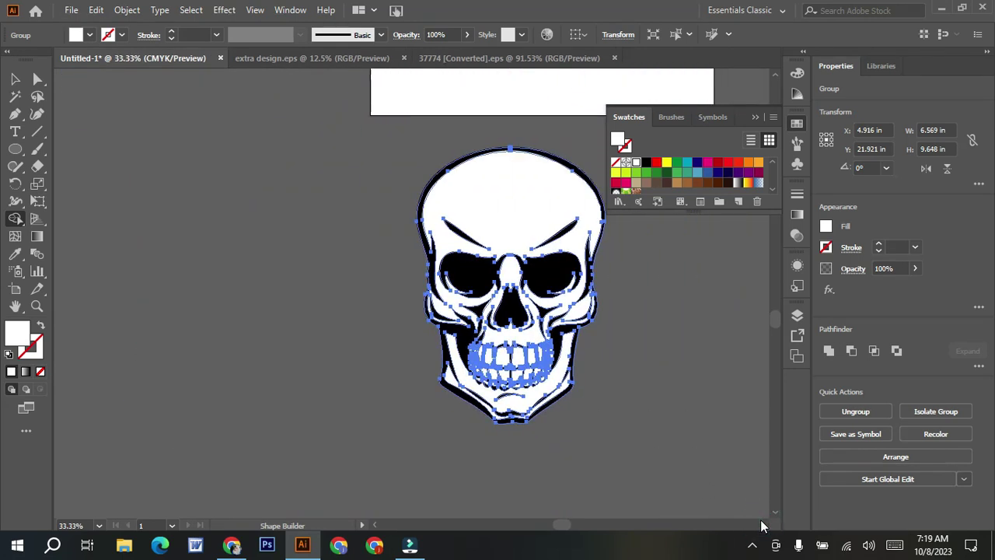
- Move the white-filled skull further down the empty canvas below the artboard
scroll(611, 400, "up", 2)
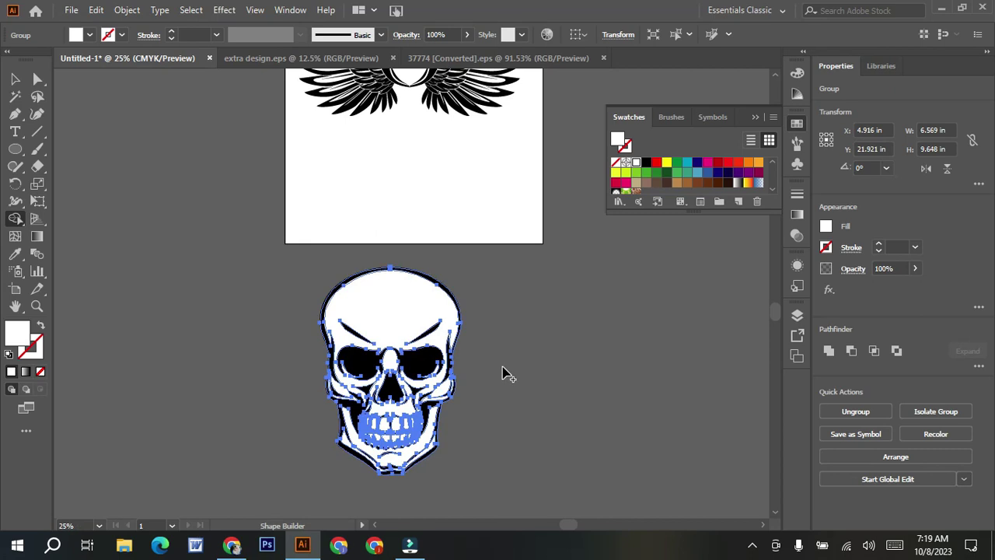
scroll(504, 373, "up", 3)
left_click_drag(417, 439, 438, 333)
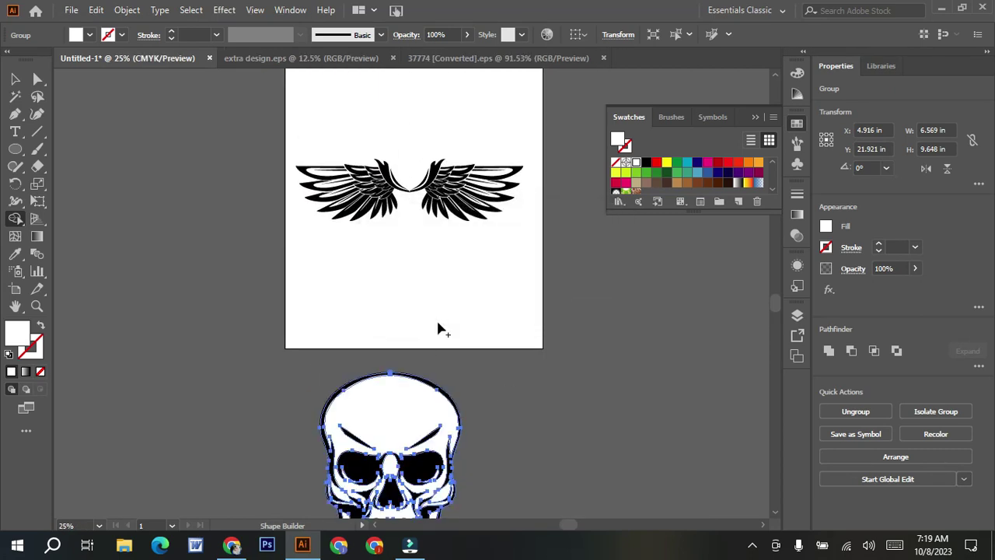
left_click(14, 79)
left_click(476, 416)
scroll(467, 417, "down", 1)
left_click_drag(455, 419, 476, 288)
scroll(482, 436, "up", 3)
scroll(485, 451, "up", 1)
left_click_drag(432, 502, 420, 334)
scroll(489, 440, "up", 2)
scroll(490, 440, "down", 4)
left_click_drag(430, 429, 440, 400)
- Move the wings from the artboard down to the skull so they spread out behind its jaw
left_click_drag(311, 207, 455, 378)
scroll(444, 178, "down", 7)
left_click_drag(439, 127, 381, 412)
scroll(382, 413, "down", 6)
left_click_drag(350, 190, 356, 310)
left_click_drag(364, 378, 367, 386)
- Reposition the skull above the wings and scale it down to about 4.4 by 6.5 in
left_click(473, 280)
left_click_drag(424, 327, 427, 292)
left_click_drag(355, 214, 358, 275)
left_click(461, 334)
left_click(349, 414)
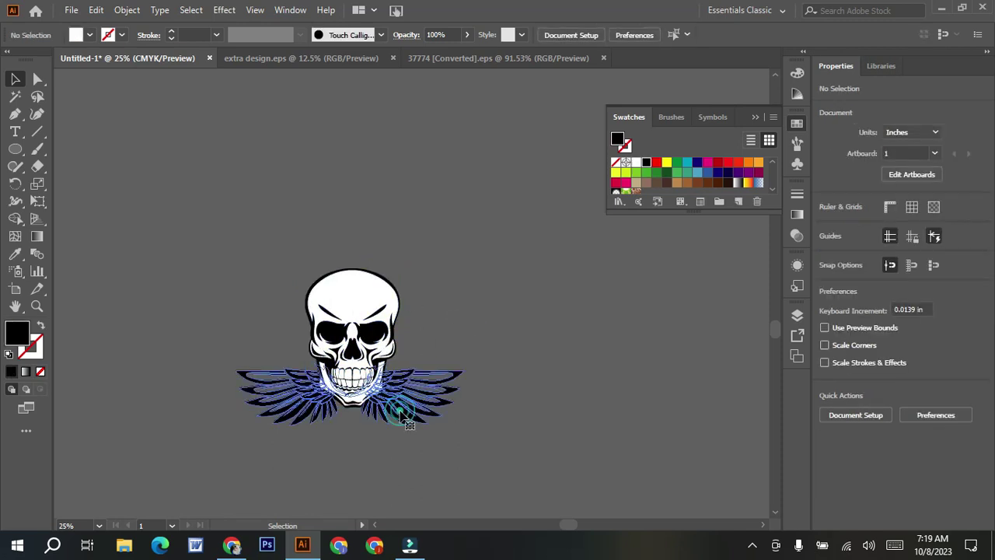
- Enlarge the wings to about 10.58 by 2.87 in and lower the skull so it sits centred over them
left_click_drag(350, 424, 352, 434)
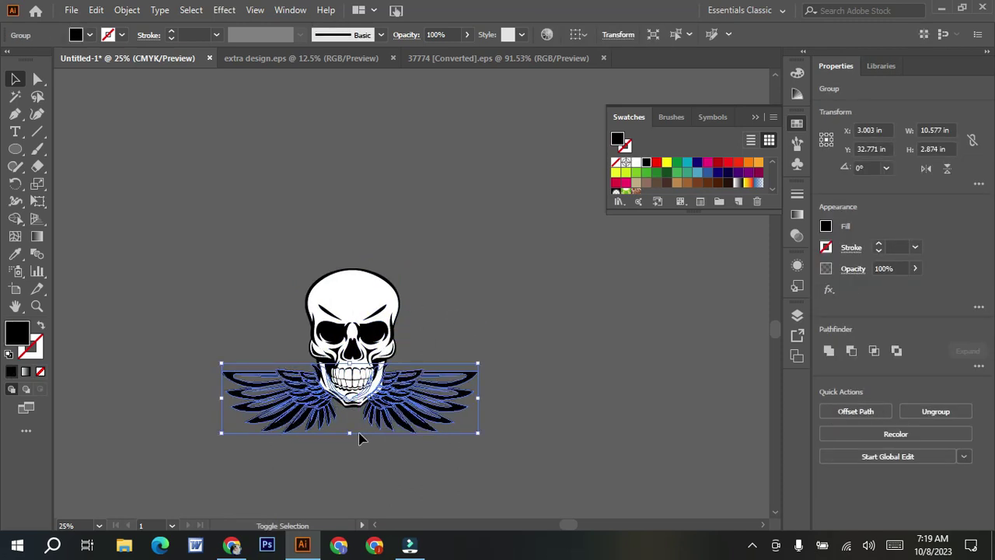
left_click(352, 437)
left_click_drag(348, 308, 348, 314)
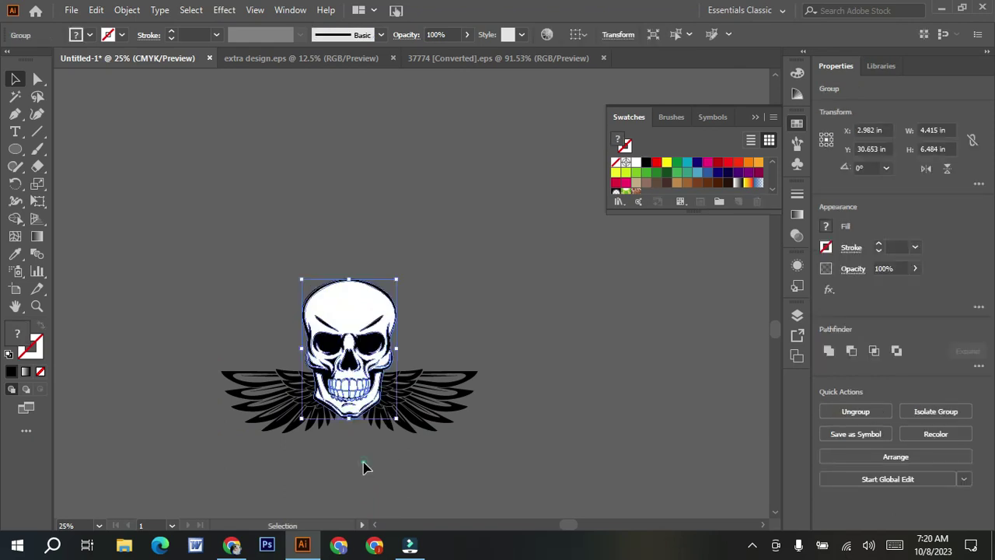
left_click(365, 465)
scroll(365, 464, "up", 1)
- Copy the palm tree image from the Google results in Chrome and paste it into the Illustrator document
left_click(225, 491)
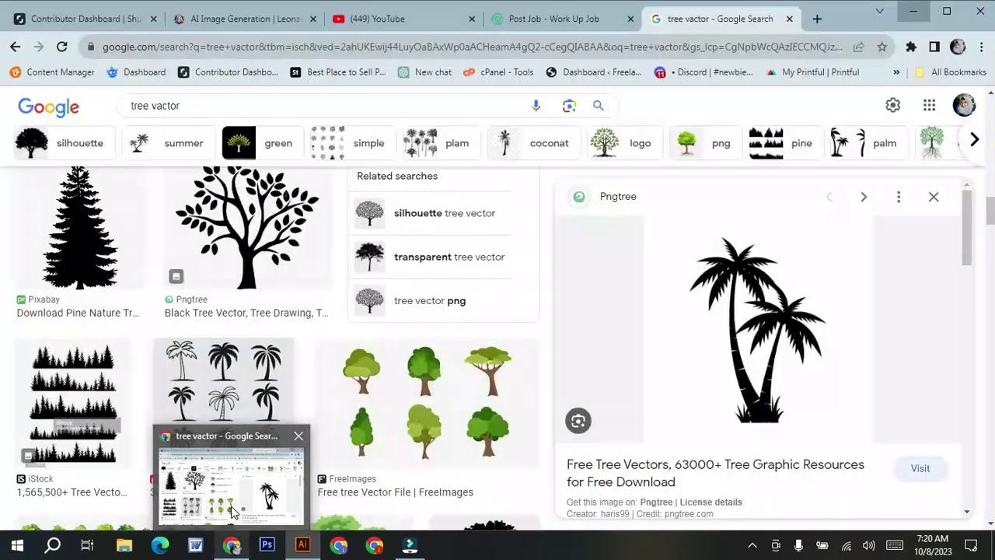
right_click(759, 365)
left_click(813, 295)
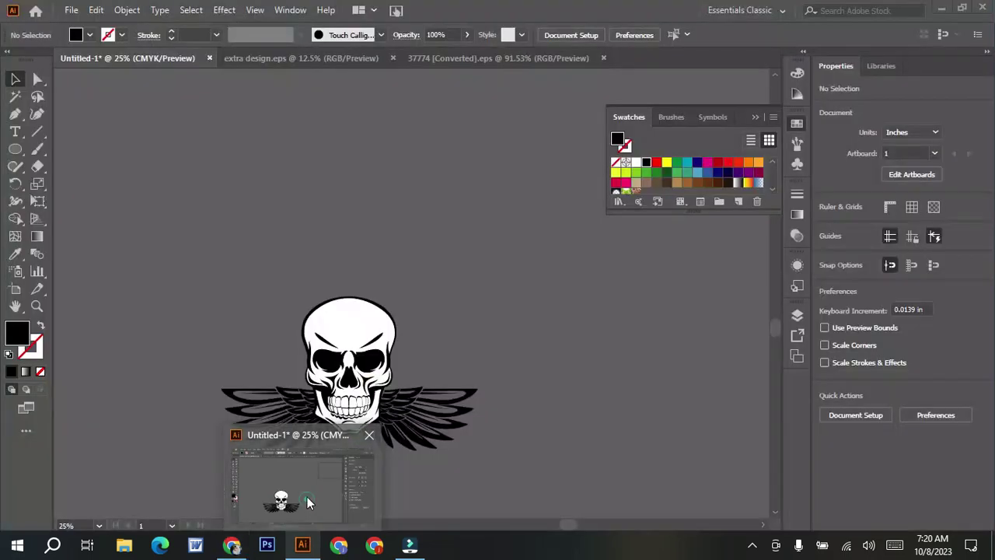
left_click(307, 497)
left_click(96, 9)
left_click(155, 106)
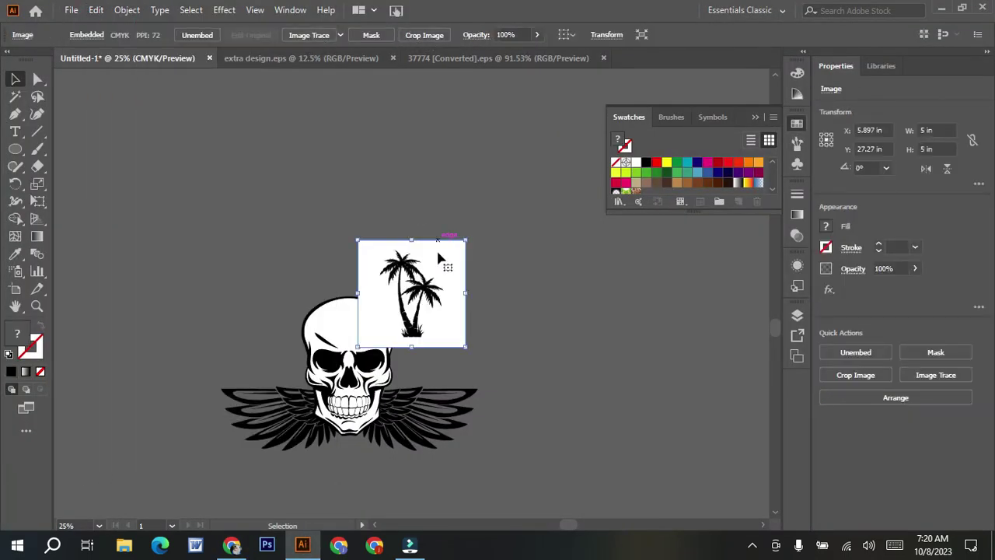
- Move the palm tree image clear of the skull, then convert it to vector shapes with Image Trace and Expand
left_click_drag(438, 259, 251, 210)
left_click(309, 34)
left_click(371, 35)
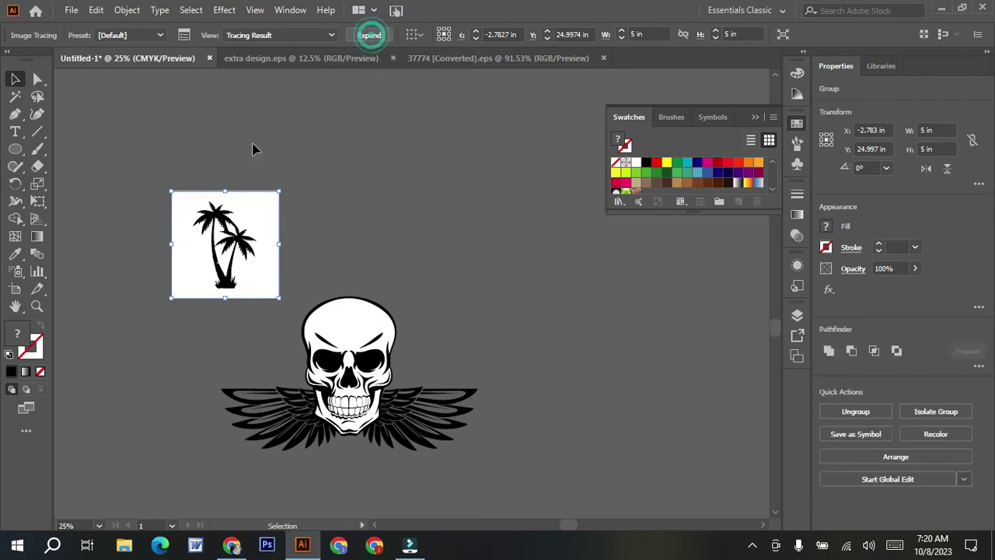
- Ungroup the traced palm trees and remove the white background and the white pieces between the trunks and leaves
right_click(252, 149)
left_click(324, 156)
left_click(291, 222)
left_click(249, 287)
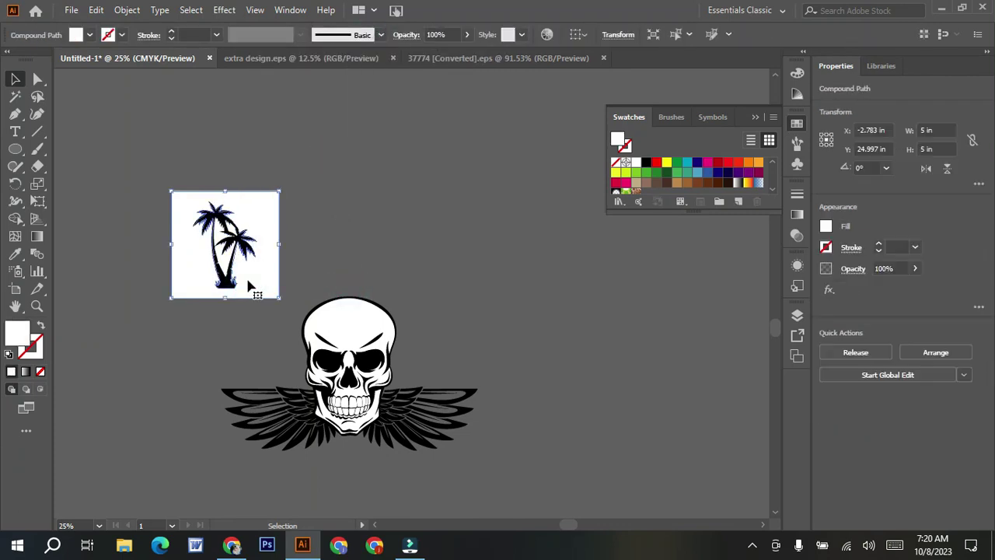
key("Delete")
left_click_drag(244, 248, 278, 214)
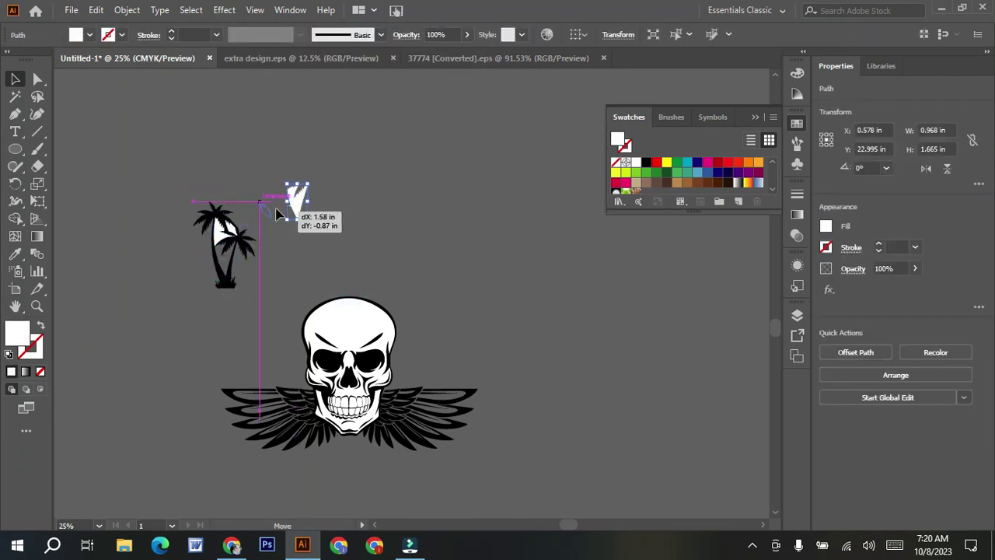
left_click_drag(221, 239, 307, 203)
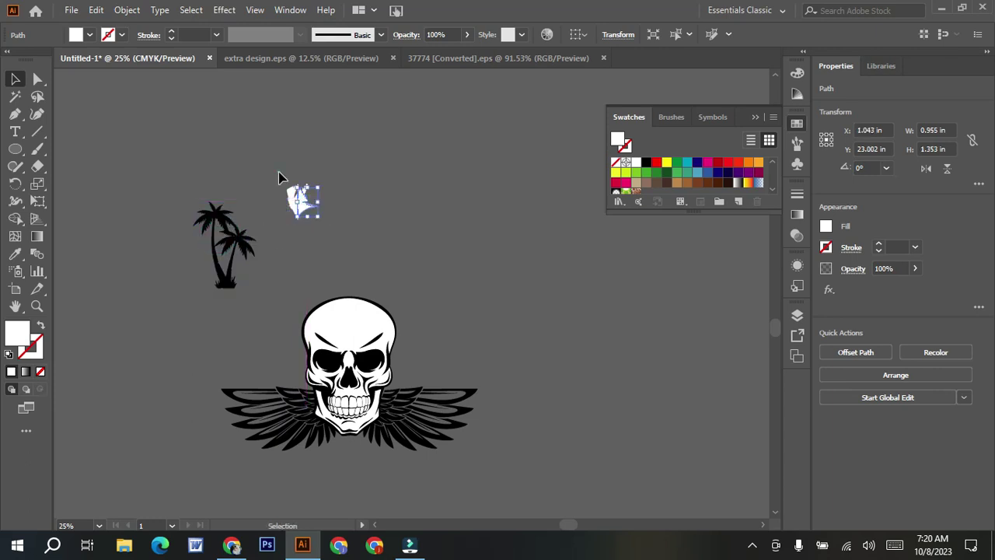
key("Delete")
- Place the palm trees beside the skull's right side, enlarged and tilted outward to about 341°, and send them to back
left_click(225, 285)
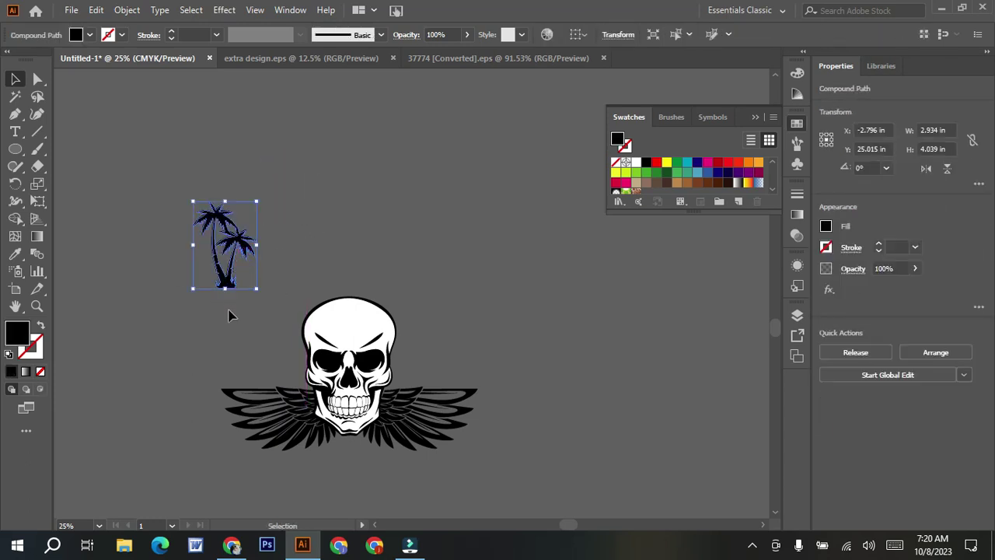
left_click_drag(228, 294, 400, 381)
mouse_move(440, 269)
left_mouse_down()
mouse_move(440, 289)
mouse_move(393, 282)
mouse_move(419, 286)
mouse_move(427, 263)
left_mouse_up()
right_click(432, 300)
mouse_move(582, 238)
left_click(642, 289)
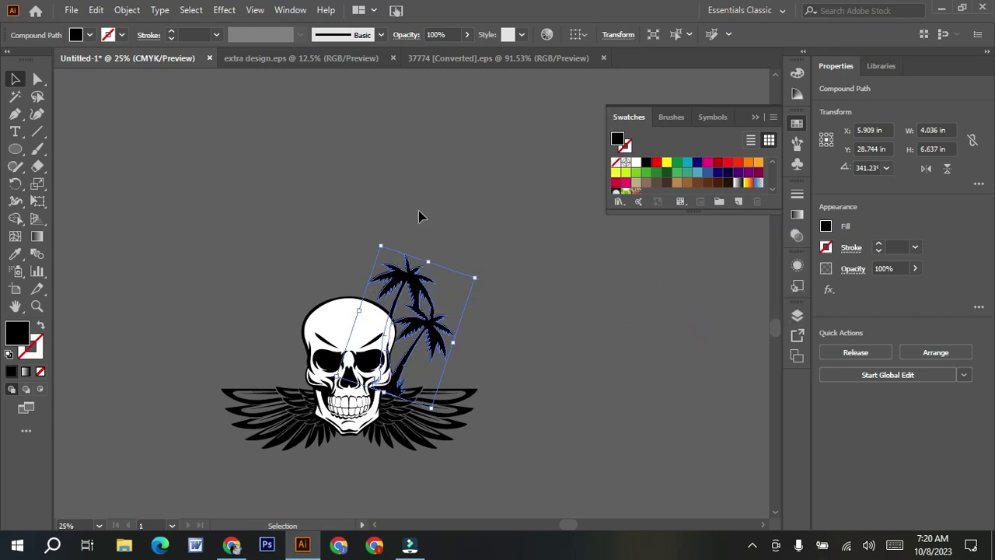
- Make a mirrored copy of the palm trees and place it symmetrically behind the skull's left side
left_click(502, 355)
right_click(433, 330)
mouse_move(494, 268)
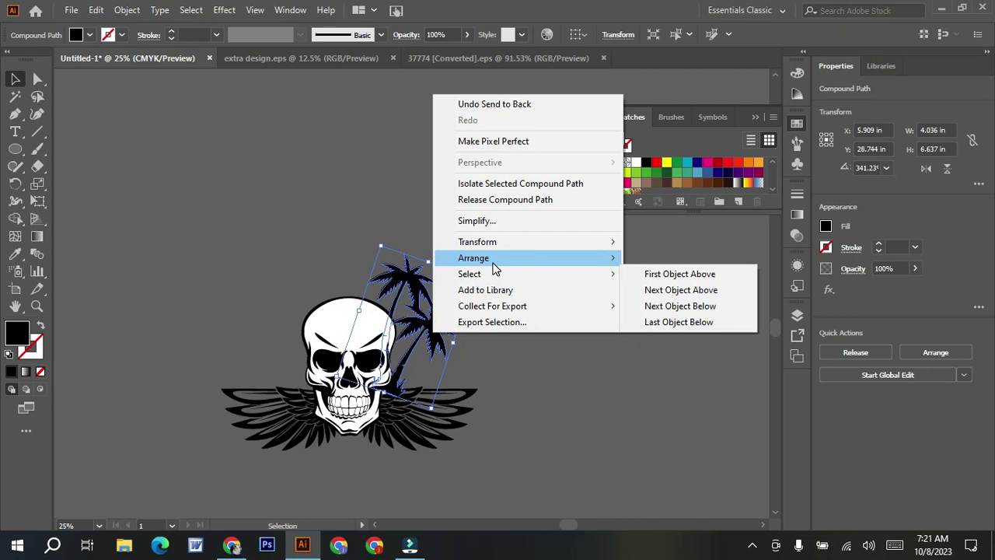
mouse_move(604, 241)
left_click(694, 291)
left_click(476, 366)
left_click_drag(420, 276, 298, 303)
left_click(573, 340)
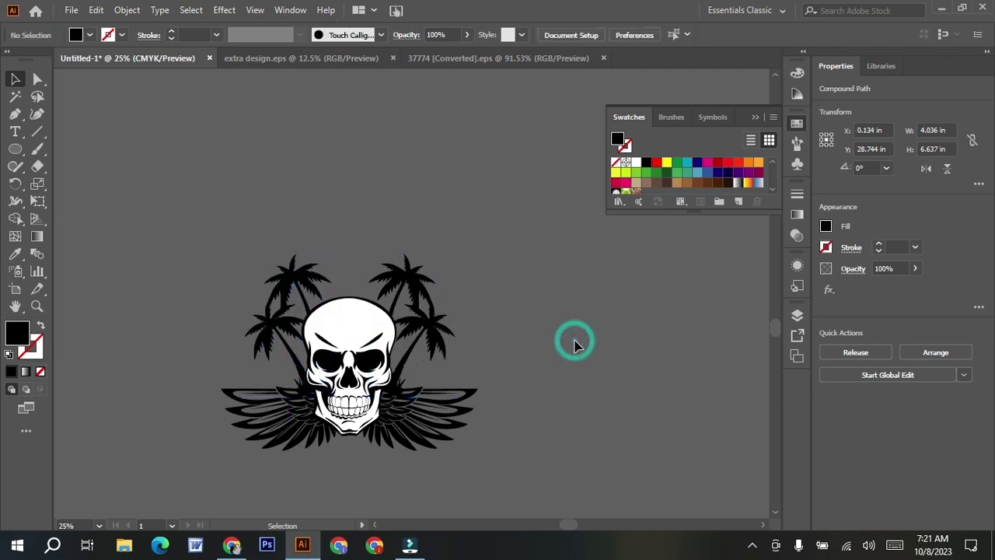
- Draw a circle about 3.84 in across in the empty area up and to the left of the skull
scroll(522, 347, "down", 1)
scroll(158, 311, "up", 2)
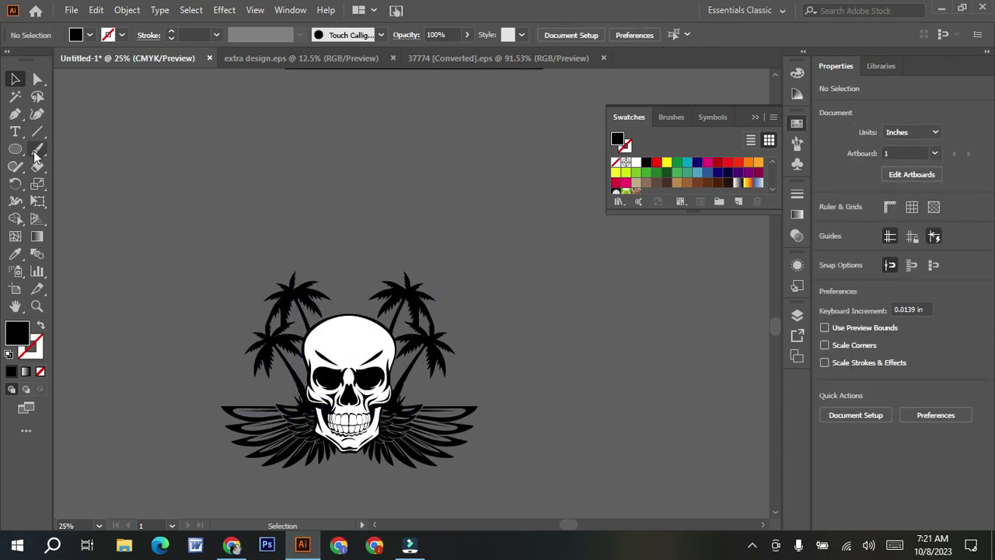
left_click(16, 148)
left_click_drag(93, 233, 155, 282)
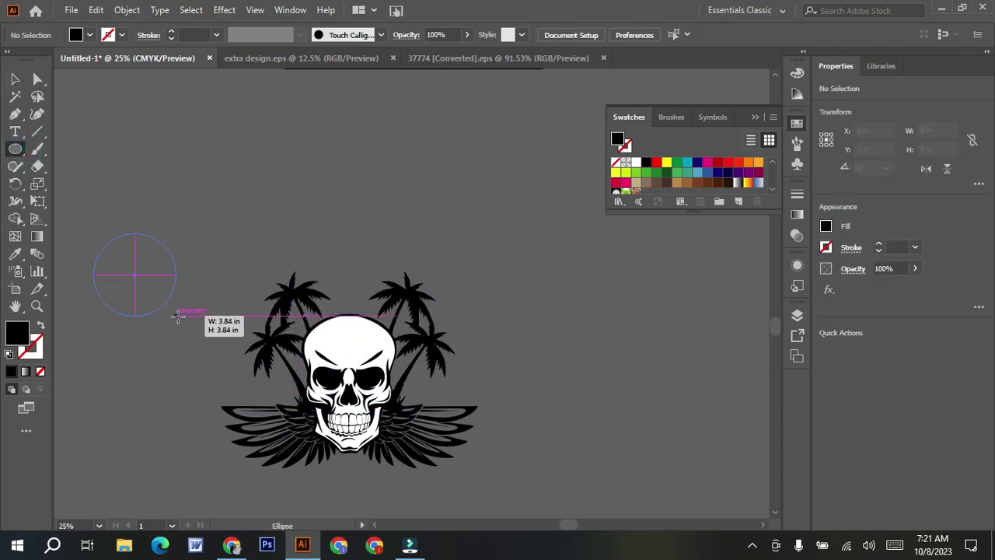
left_click_drag(178, 314, 178, 315)
- Apply a linear gradient to the circle, with a yellow-orange first stop and a red end stop
left_click(797, 214)
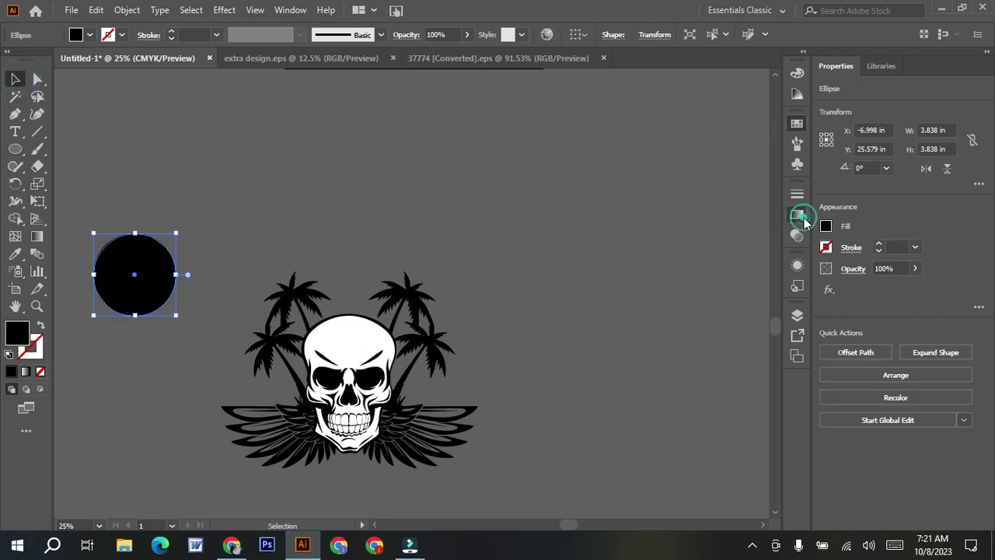
left_click(630, 300)
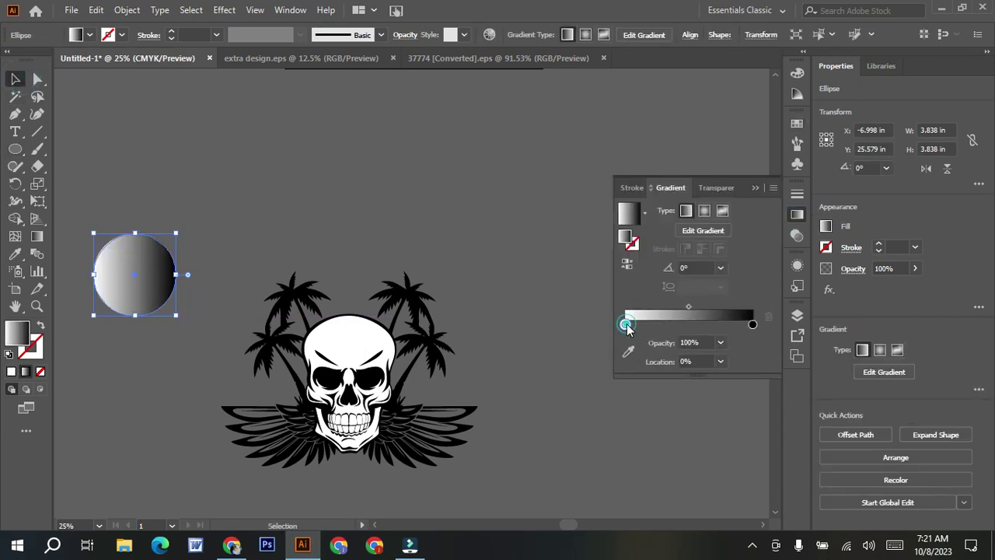
double_click(625, 324)
left_click(708, 371)
left_click(752, 325)
double_click(753, 324)
left_click(691, 371)
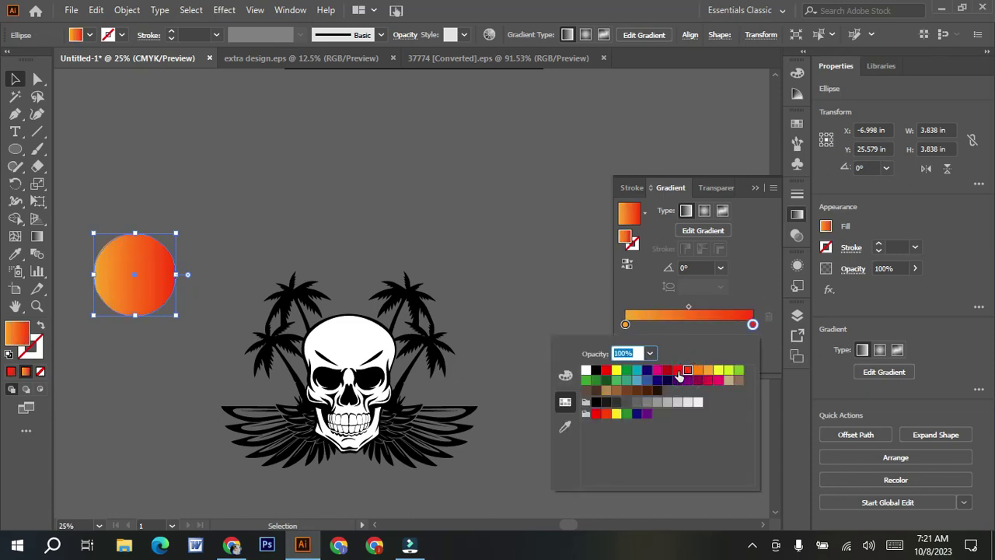
- Redirect the circle's gradient vertically at -90° and shift the orange stop to about 52% along it
left_click(37, 235)
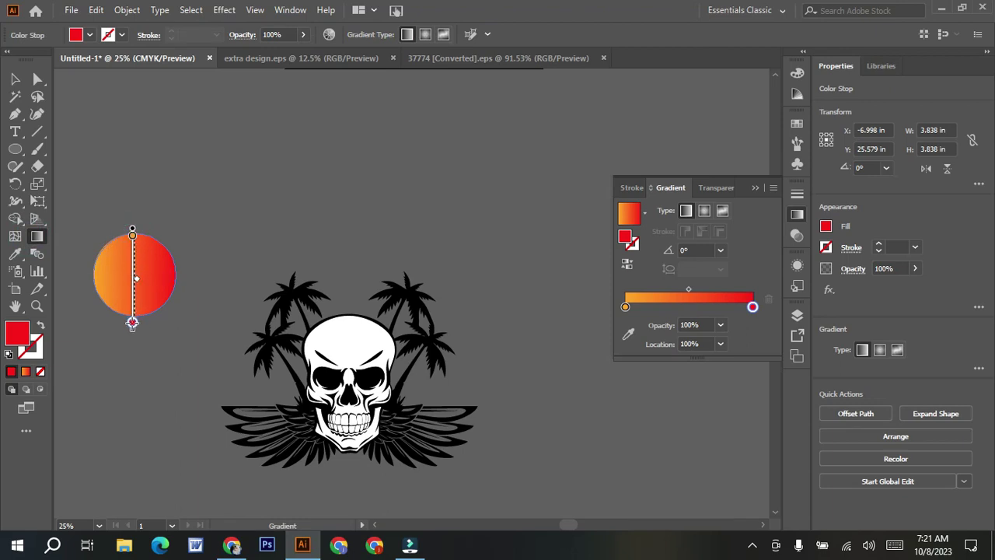
left_click_drag(134, 321, 135, 322)
mouse_move(135, 265)
left_mouse_down()
mouse_move(134, 285)
mouse_move(135, 269)
left_mouse_up()
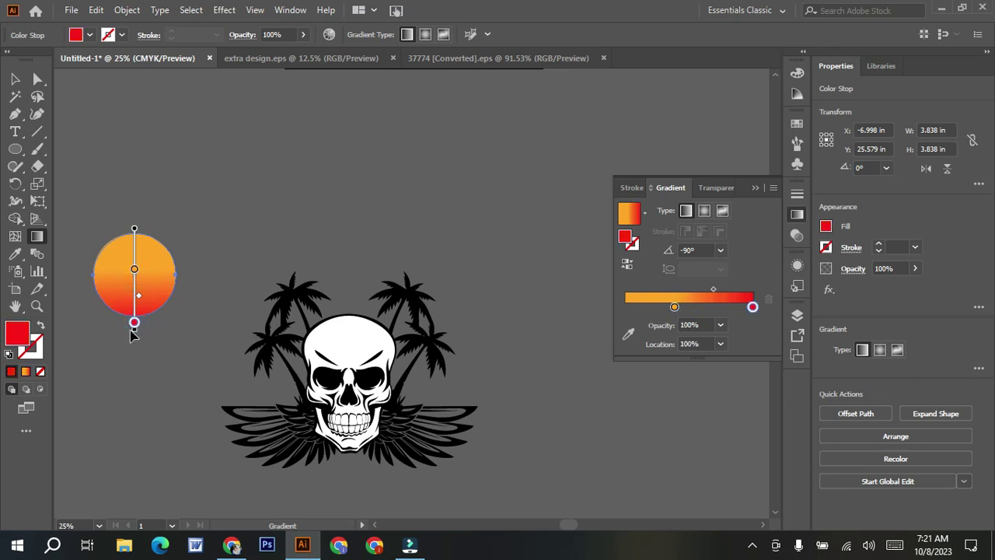
mouse_move(135, 282)
left_mouse_down()
mouse_move(191, 289)
mouse_move(178, 295)
left_mouse_up()
- Scale the gradient circle down proportionally to about 2.4 in across
left_click(13, 80)
left_click(124, 159)
left_click_drag(117, 223, 132, 261)
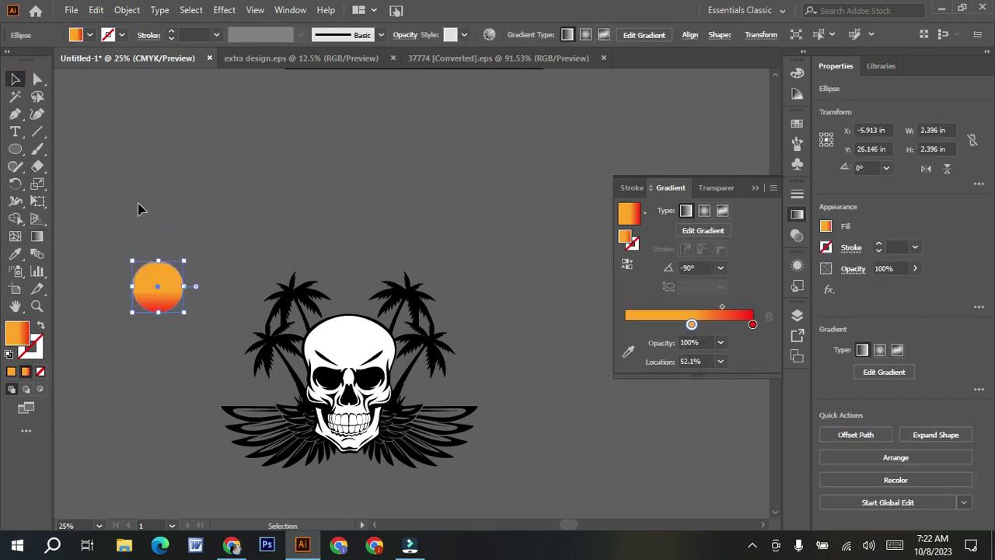
- Move the gradient circle onto the top of the left palm tree and send it to the back of the artwork
left_click(139, 208)
left_click_drag(158, 303, 296, 293)
right_click(295, 293)
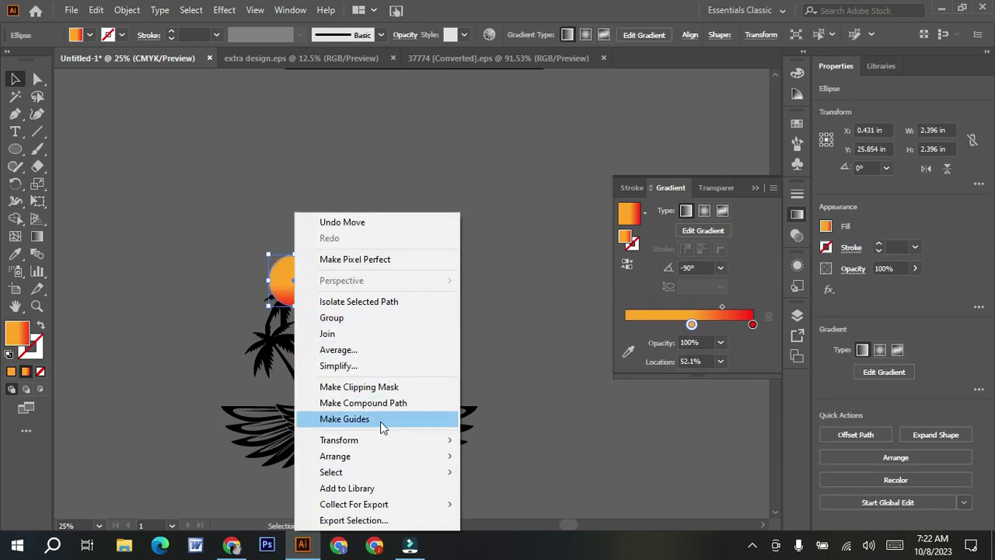
mouse_move(402, 461)
left_click(484, 504)
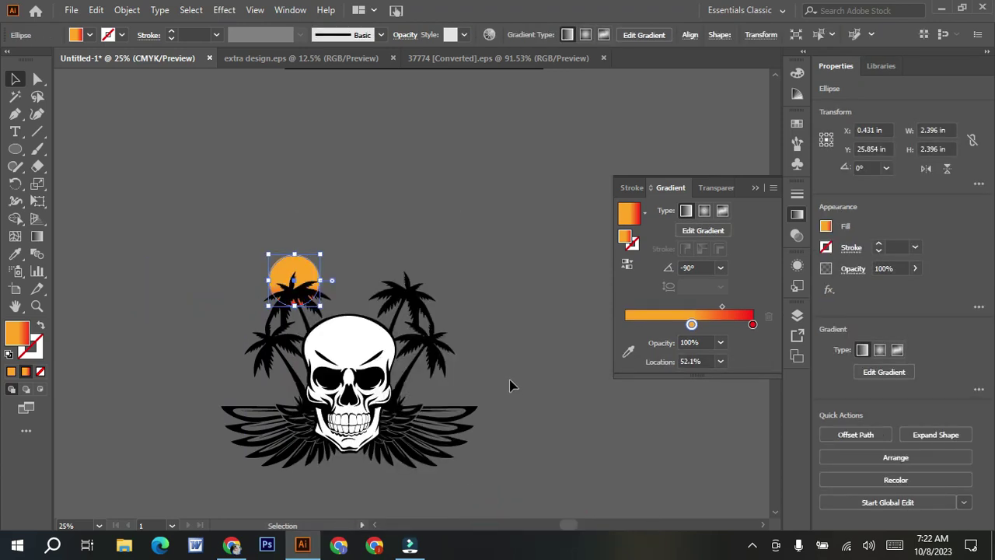
left_click(493, 244)
scroll(404, 233, "down", 3)
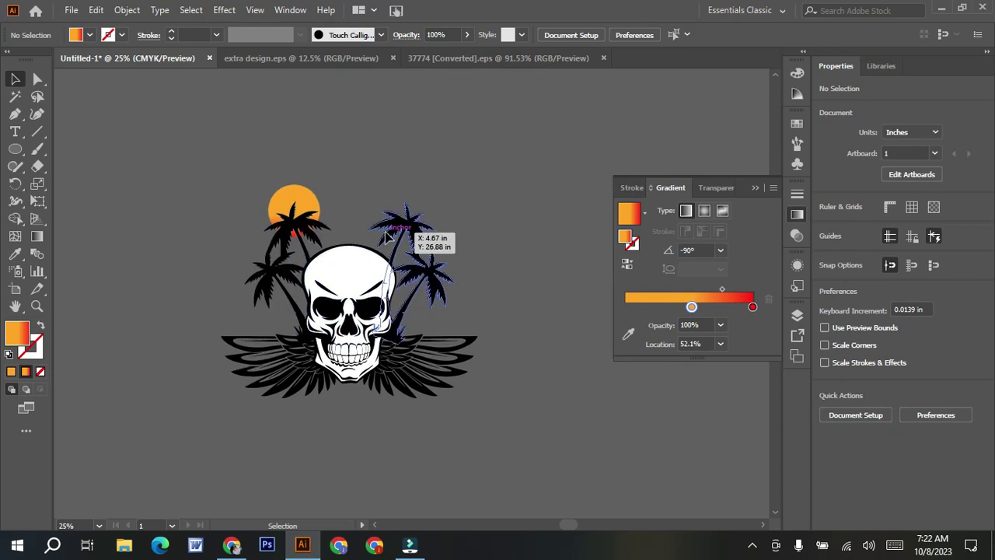
scroll(171, 428, "up", 1)
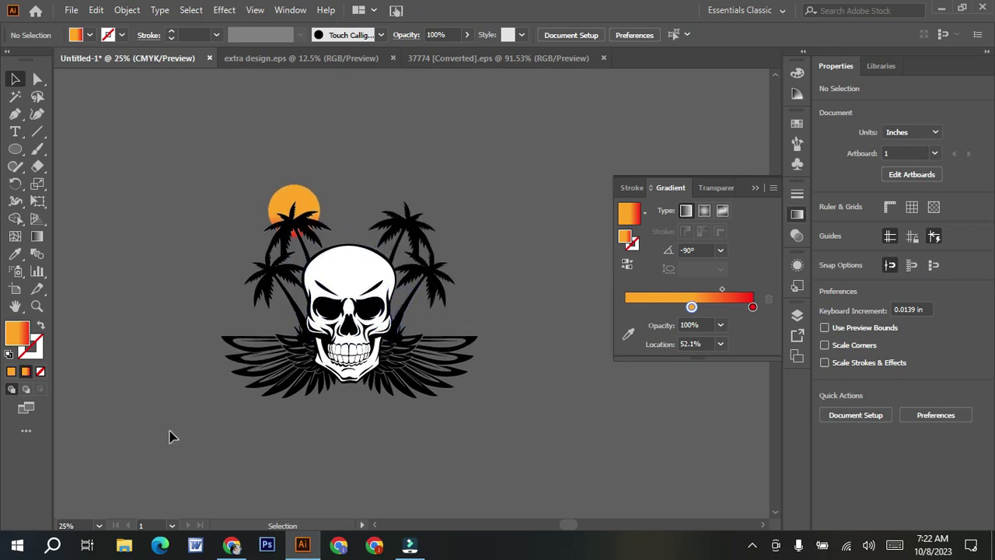
scroll(172, 428, "up", 1)
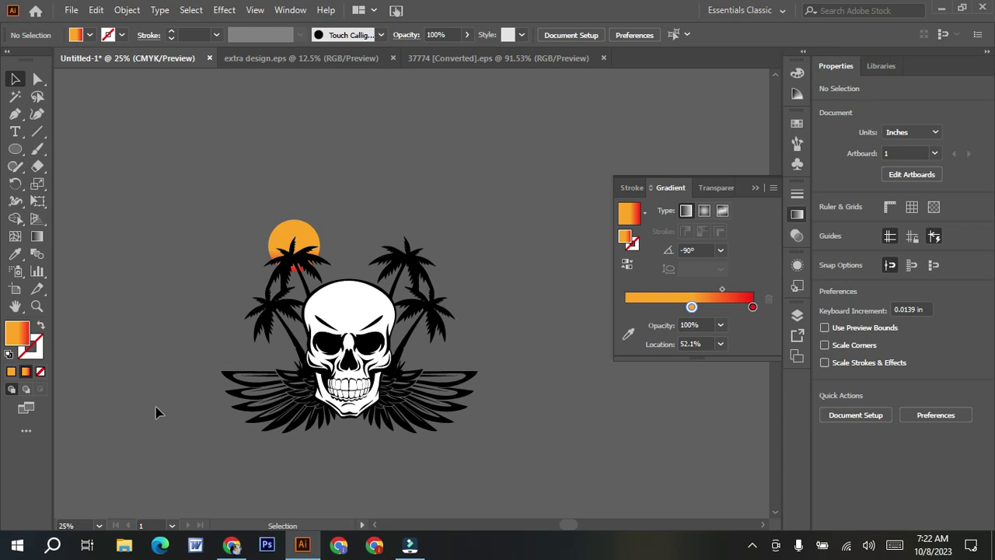
- Switch to the Chrome browser and run an image search for "birds vactor"
left_click(231, 544)
left_click(149, 106)
key("BackSpace")
key("BackSpace")
key("BackSpace")
key("BackSpace")
type("birds vactor")
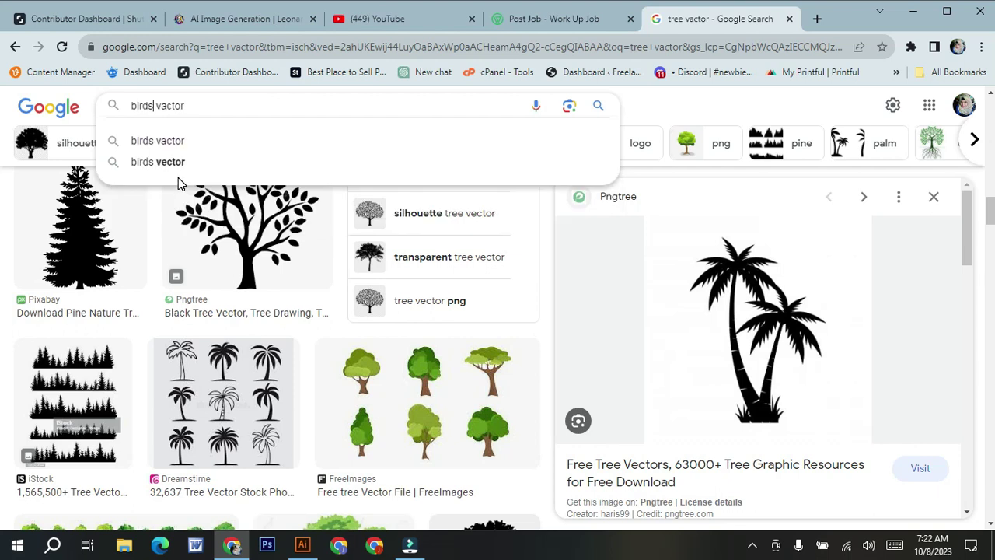
left_click(599, 112)
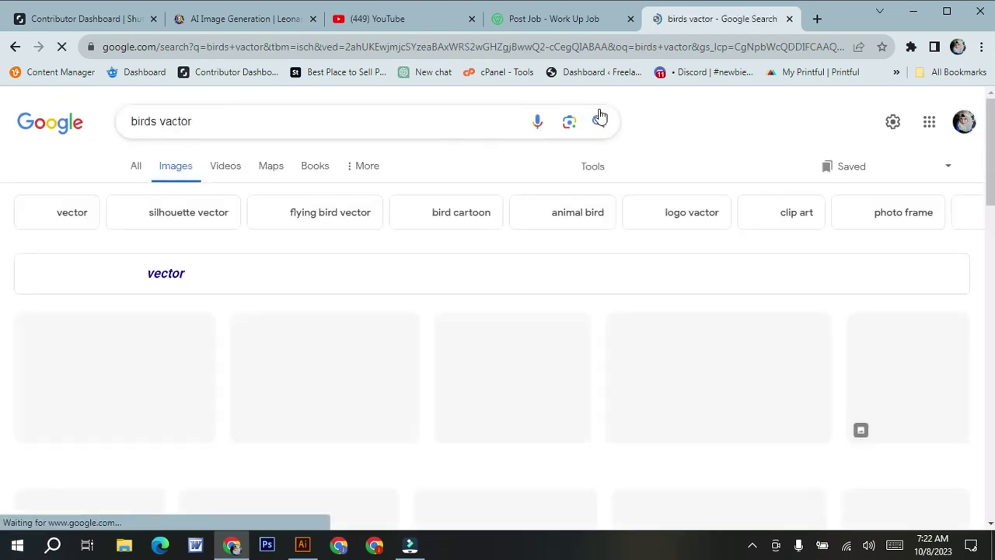
- Browse the results and copy the first Vecteezy image of a flock of flying bird silhouettes
scroll(374, 388, "down", 7)
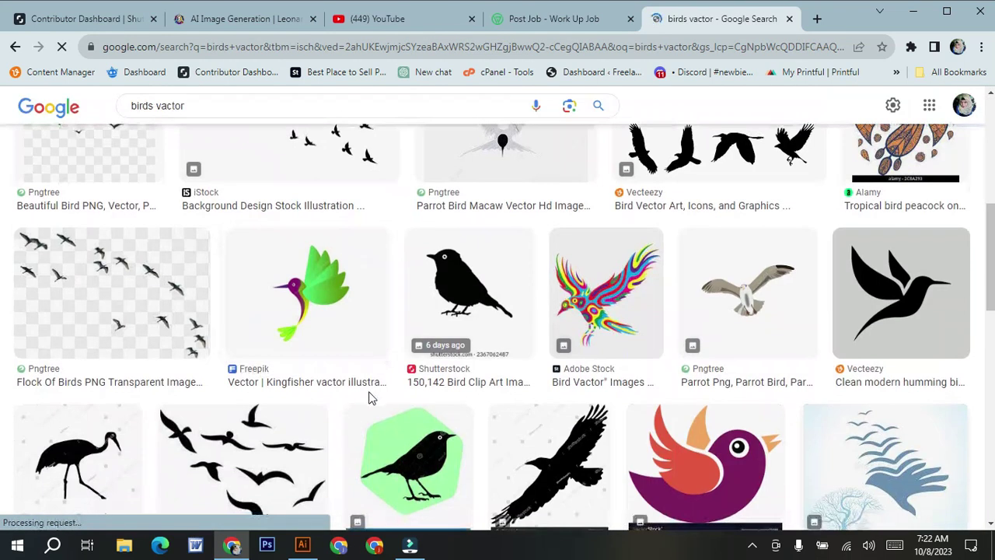
scroll(369, 400, "up", 3)
scroll(368, 399, "down", 5)
scroll(371, 399, "up", 7)
scroll(370, 399, "up", 3)
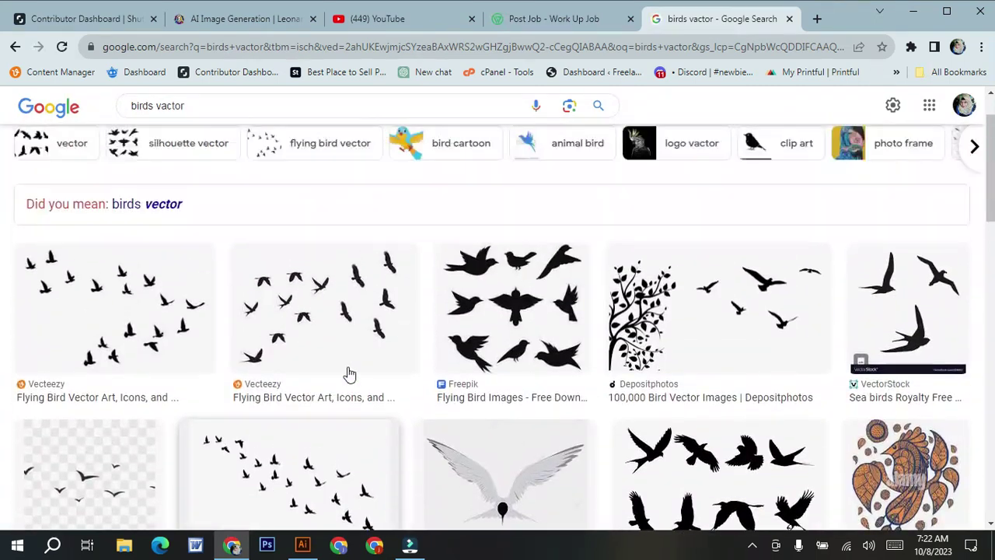
left_click(145, 311)
right_click(768, 249)
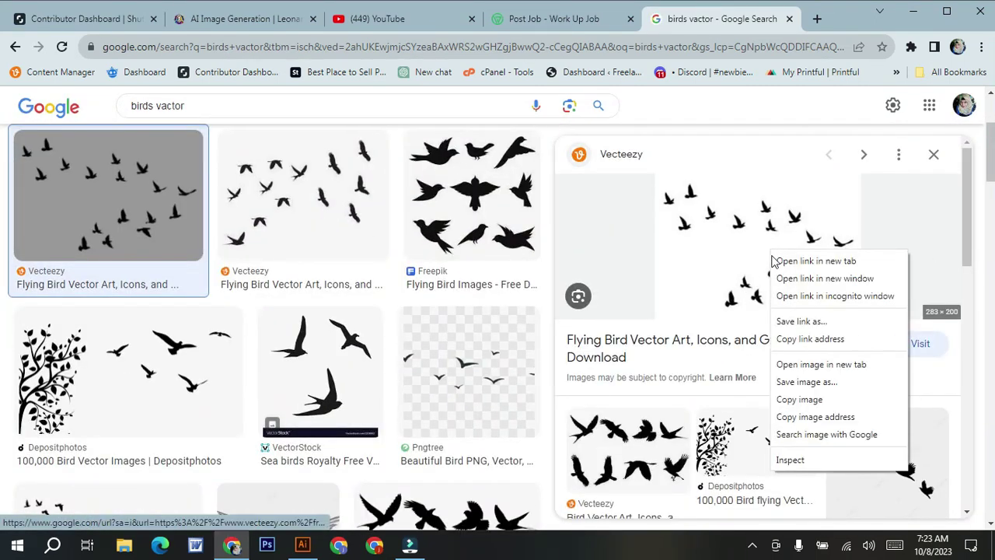
left_click(808, 403)
- Try pasting the Vecteezy birds image into Illustrator, enlarging it to about 10.9 in wide and tracing it, and discard it
mouse_move(302, 544)
left_click(314, 489)
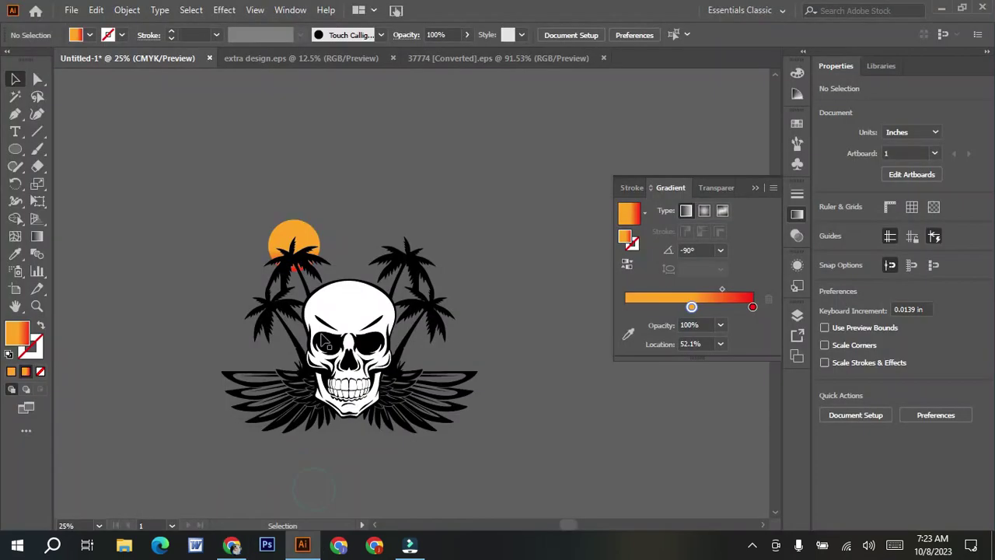
left_click(101, 12)
left_click(124, 95)
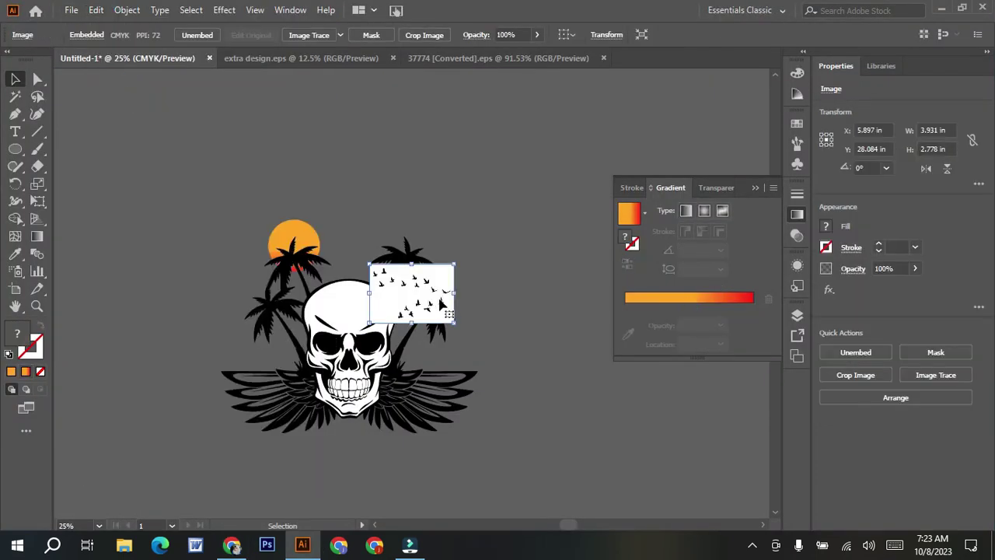
left_click_drag(195, 148, 175, 272)
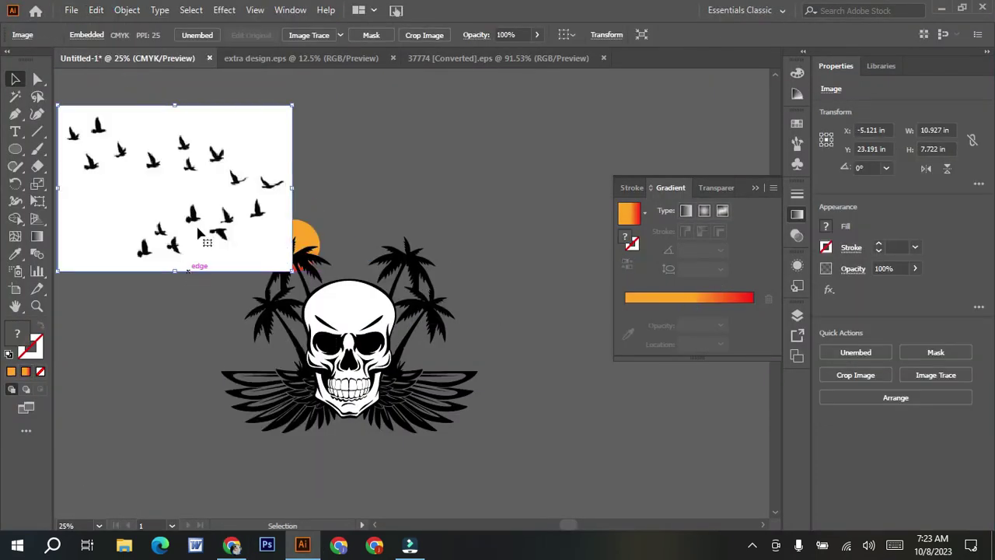
left_click(310, 35)
key("Delete")
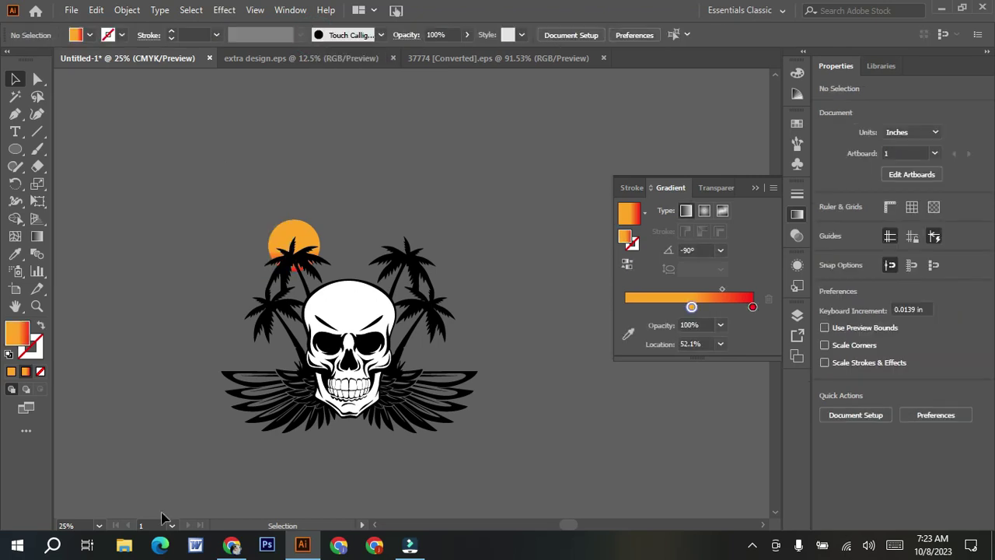
- Return to the bird image results in Chrome and copy the iStock picture of flying bird silhouettes
mouse_move(233, 543)
left_click(237, 498)
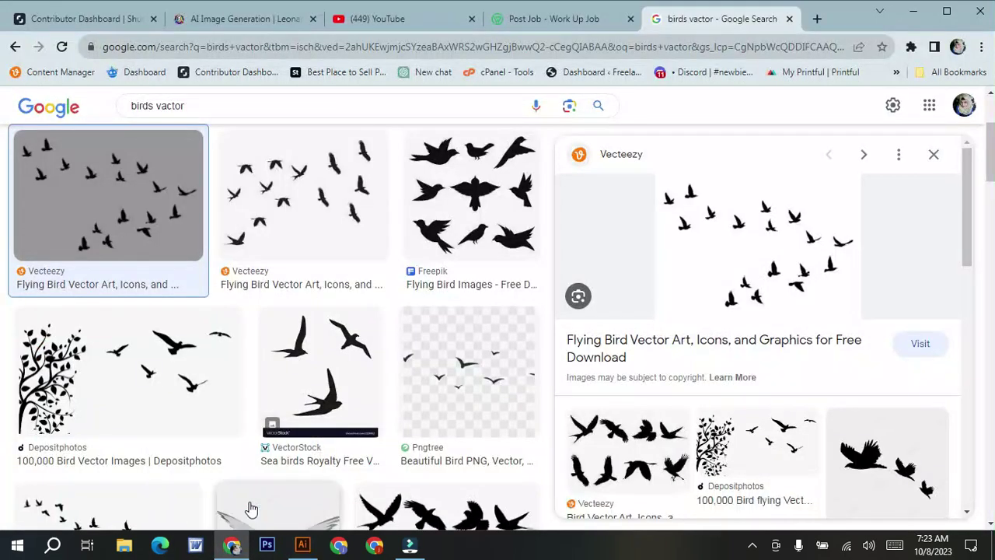
scroll(688, 457, "down", 5)
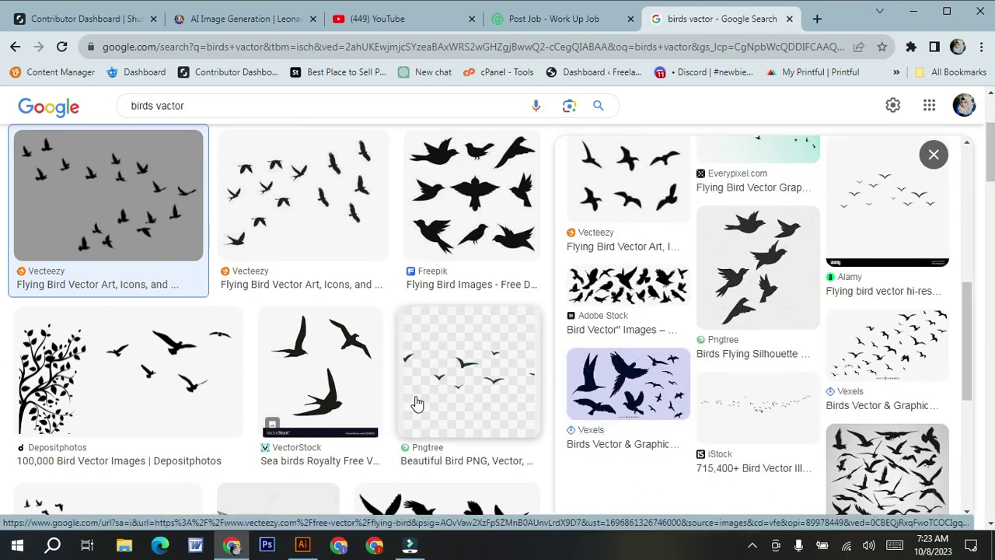
scroll(435, 405, "down", 7)
scroll(415, 395, "up", 3)
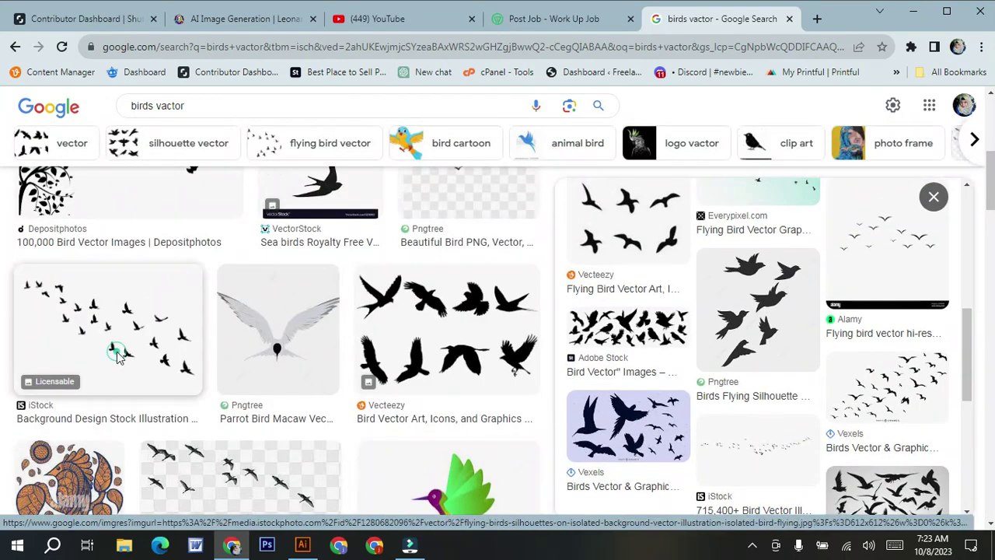
left_click(113, 354)
right_click(802, 302)
left_click(842, 232)
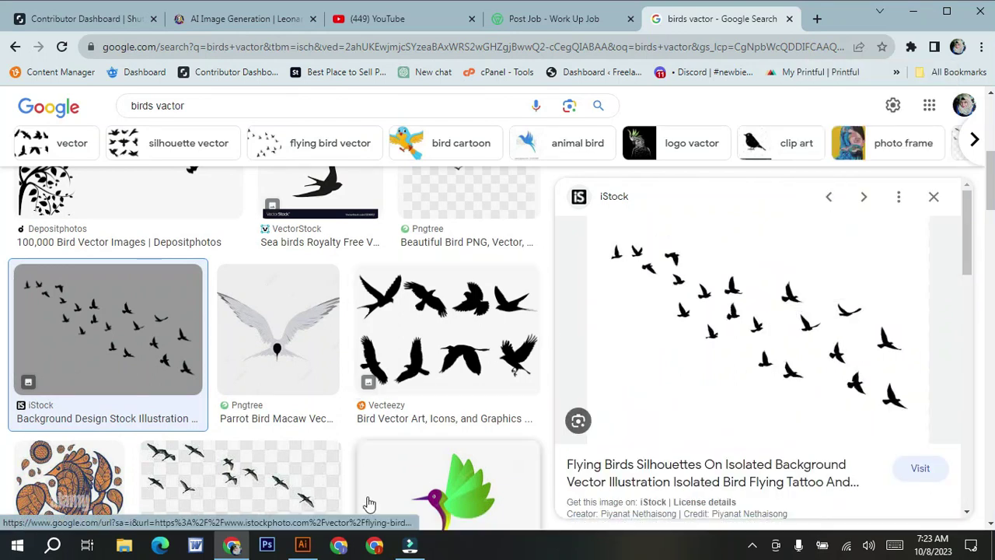
- Paste the iStock birds image into the Illustrator document, trace it with the default preset and expand the tracing
mouse_move(303, 544)
left_click(296, 467)
left_click(101, 10)
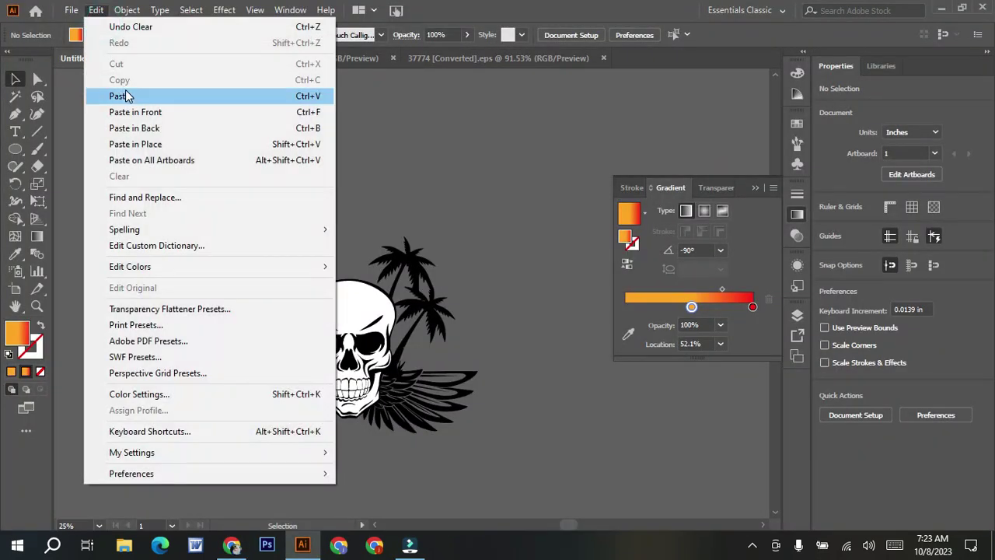
left_click(127, 96)
left_click(318, 34)
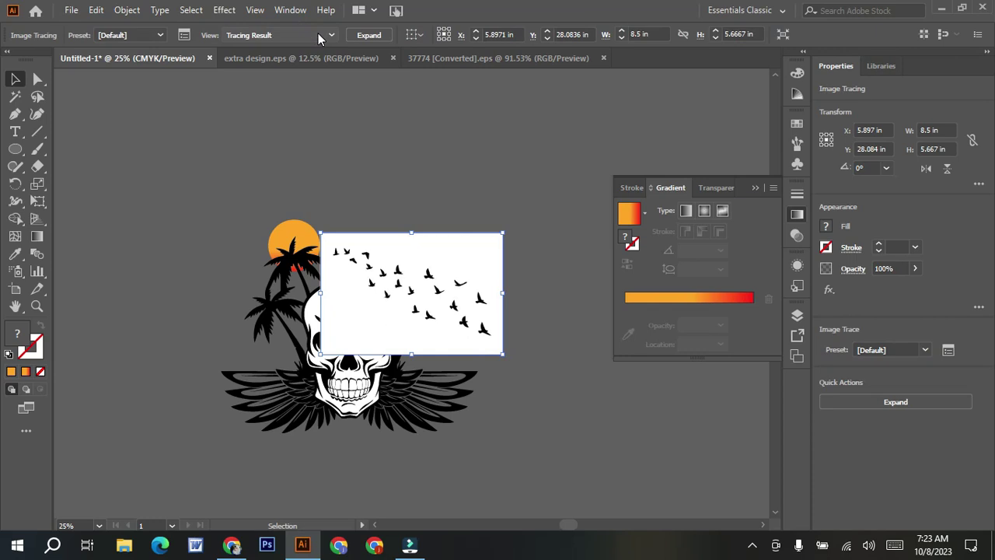
left_click(363, 34)
- Move the traced birds to the empty area up and to the left of the skull, ungroup them and delete their white background
left_click_drag(449, 319, 210, 187)
right_click(208, 185)
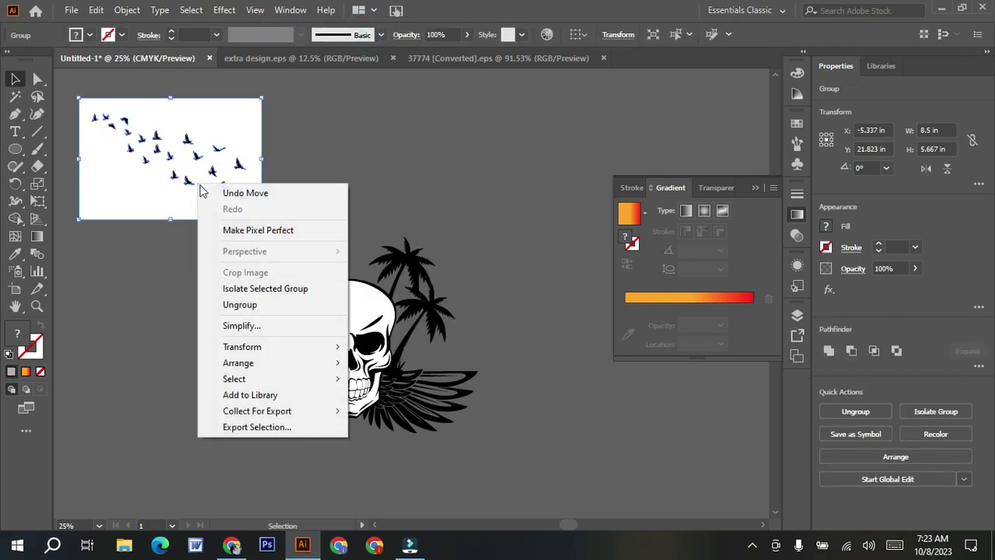
left_click(262, 304)
left_click(125, 201)
key("Delete")
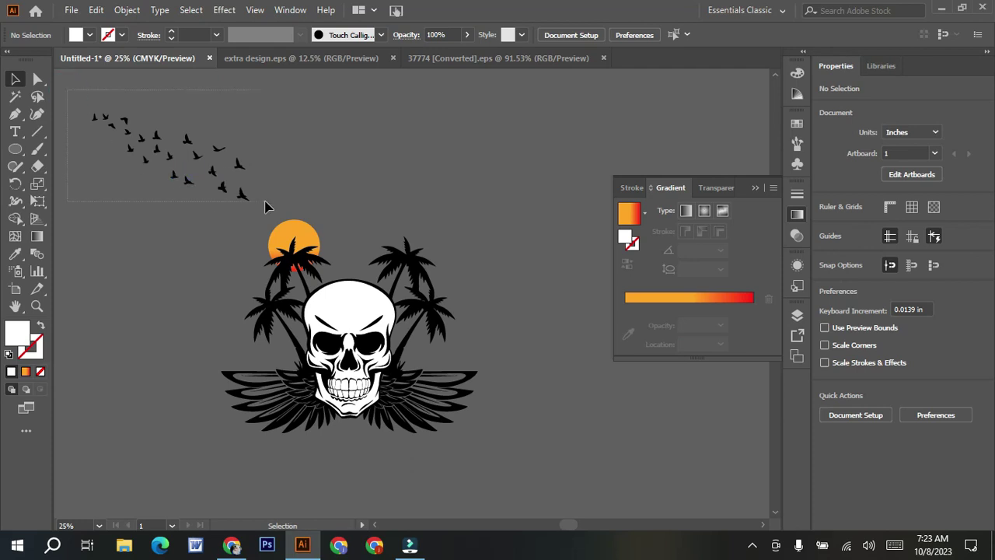
- Move the whole flock of birds to the empty area below and to the right of the skull artwork
left_click_drag(248, 204, 248, 204)
left_click_drag(153, 148, 645, 455)
scroll(649, 426, "down", 3)
- Place seven individual birds from the flock in the sky above the skull, between the sun and the right palm tree
left_click_drag(665, 406, 335, 186)
left_click(599, 416)
left_click_drag(633, 470, 350, 177)
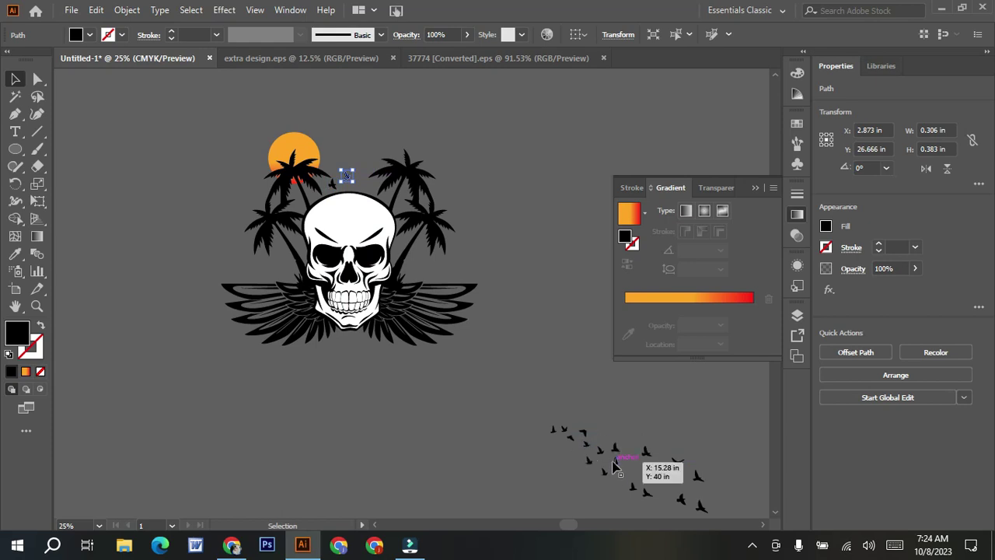
left_click_drag(611, 455, 349, 149)
left_click_drag(564, 427, 325, 141)
left_click_drag(603, 470, 358, 144)
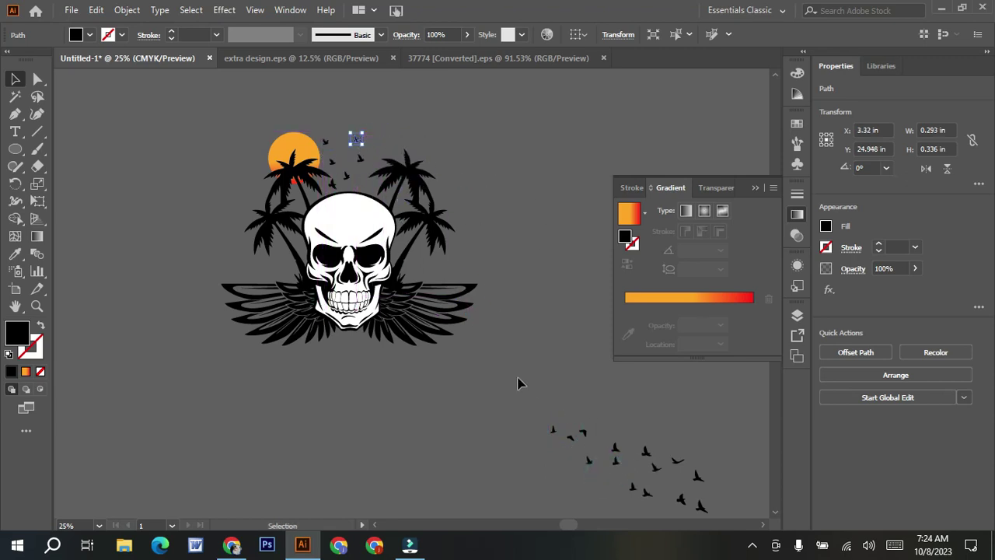
left_click_drag(655, 467, 387, 122)
left_click_drag(540, 402, 744, 500)
left_click_drag(639, 467, 567, 409)
left_click(567, 410)
scroll(567, 409, "down", 1)
scroll(389, 396, "up", 3)
- Scale down the wings and the skull proportionally, keeping both centred on the design
left_click(317, 373)
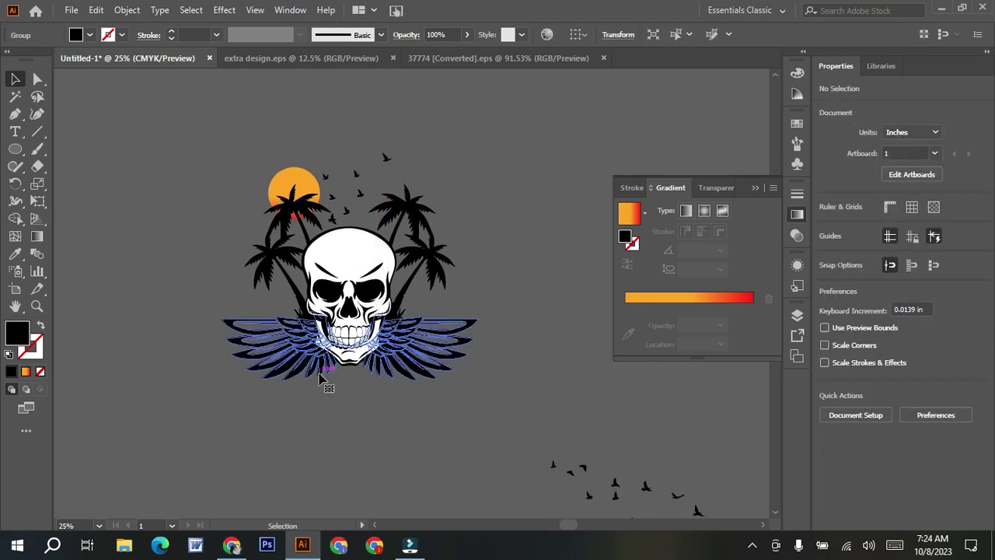
left_click_drag(350, 380, 351, 351)
left_click(369, 433)
left_click(355, 346)
left_click(402, 410)
- Select both palm trees together and scale them down to suit the smaller skull and wings
left_click_drag(426, 274, 413, 202)
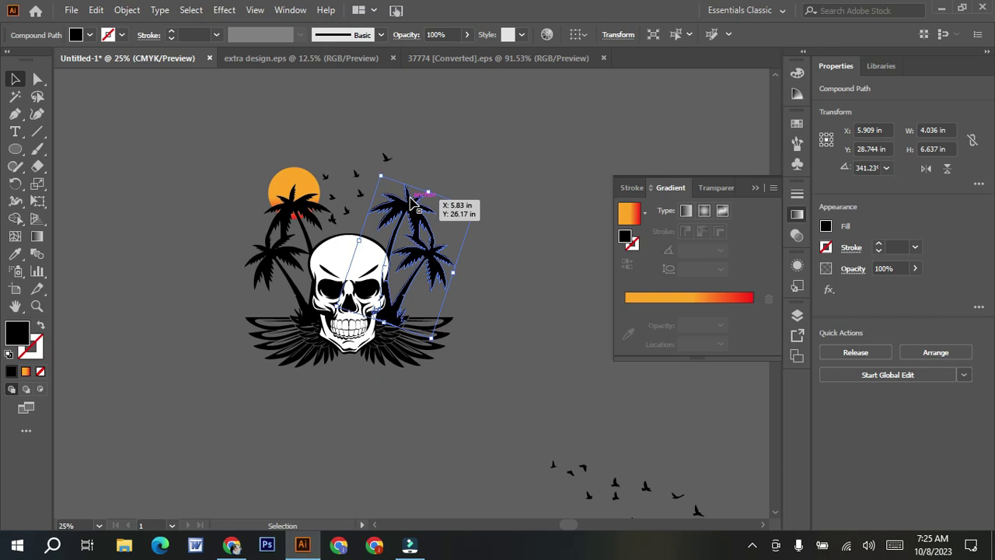
left_click_drag(413, 200, 412, 202)
left_click(326, 201, "shift")
left_click_drag(352, 187, 353, 207)
left_click(456, 178)
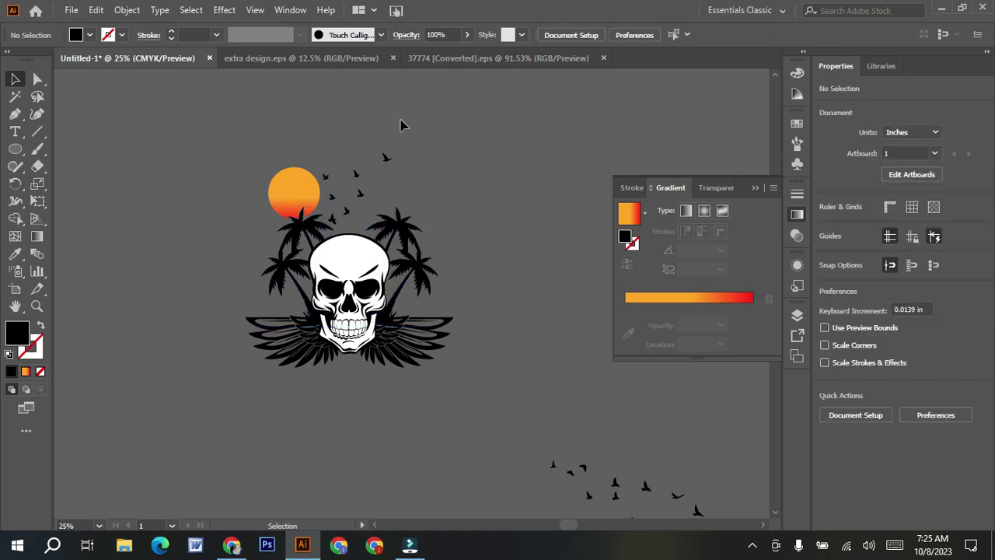
- Nudge the gradient sun down and right behind the left palm's crown, to X 0.917 in and Y 26.41 in
left_click(303, 179)
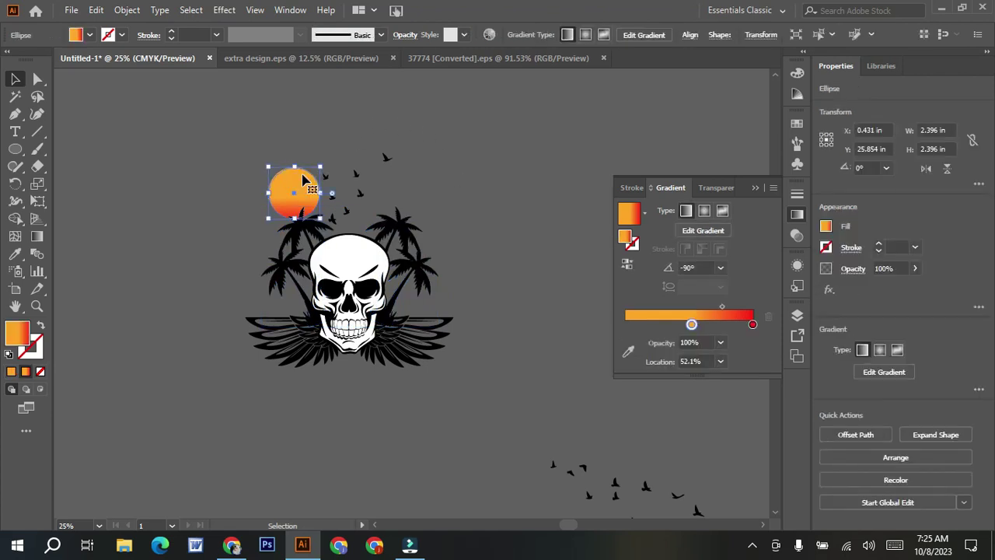
left_click_drag(303, 179, 302, 174)
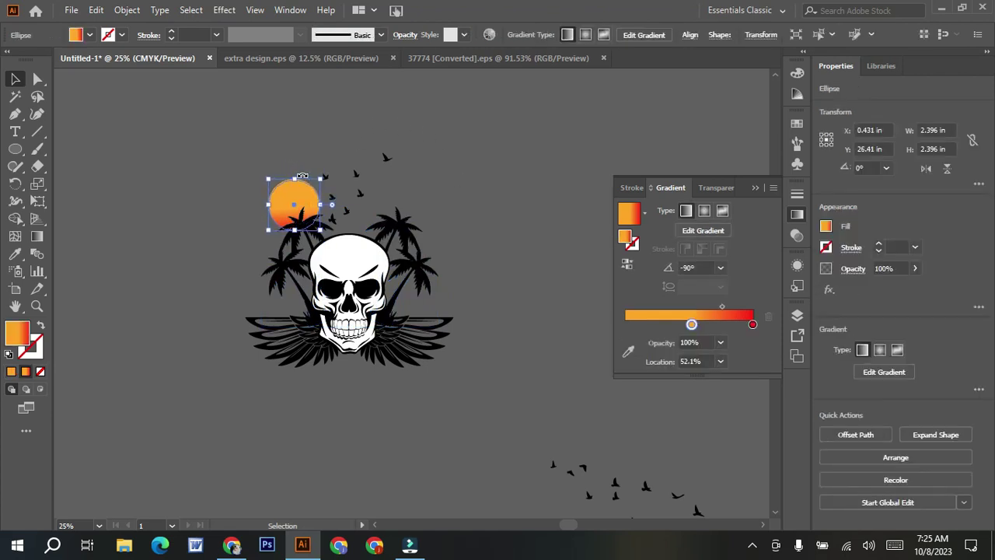
key("shift+Right")
key("shift+Right")
key("shift+Right")
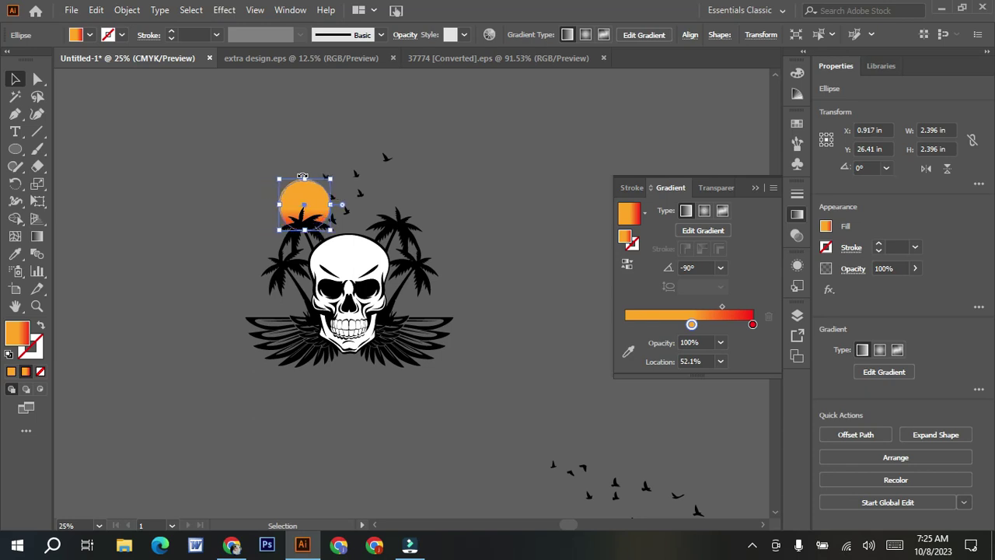
left_click(382, 182)
- Bring the bird at the sun's right edge to the front and move the two outlying upper birds closer to the others
left_click(332, 196)
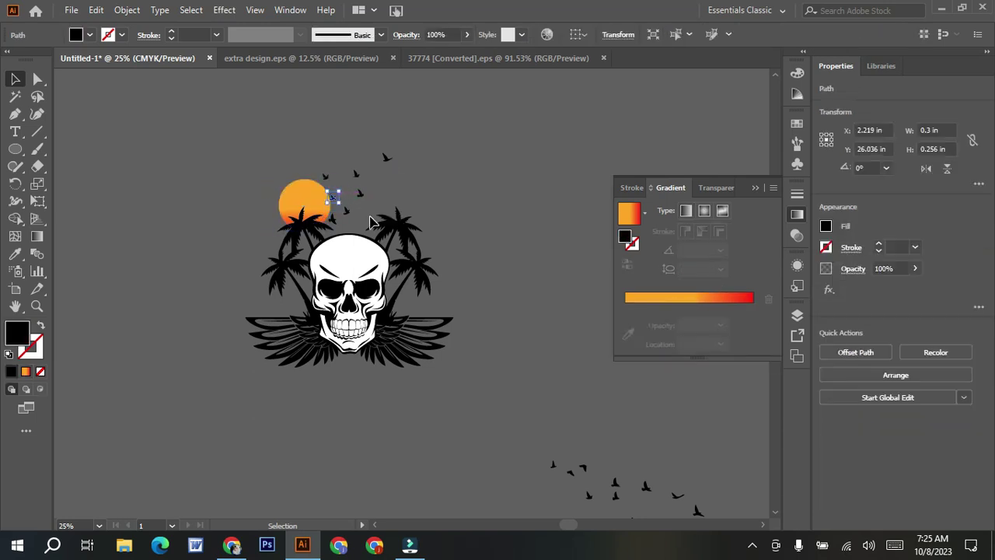
right_click(331, 197)
mouse_move(421, 450)
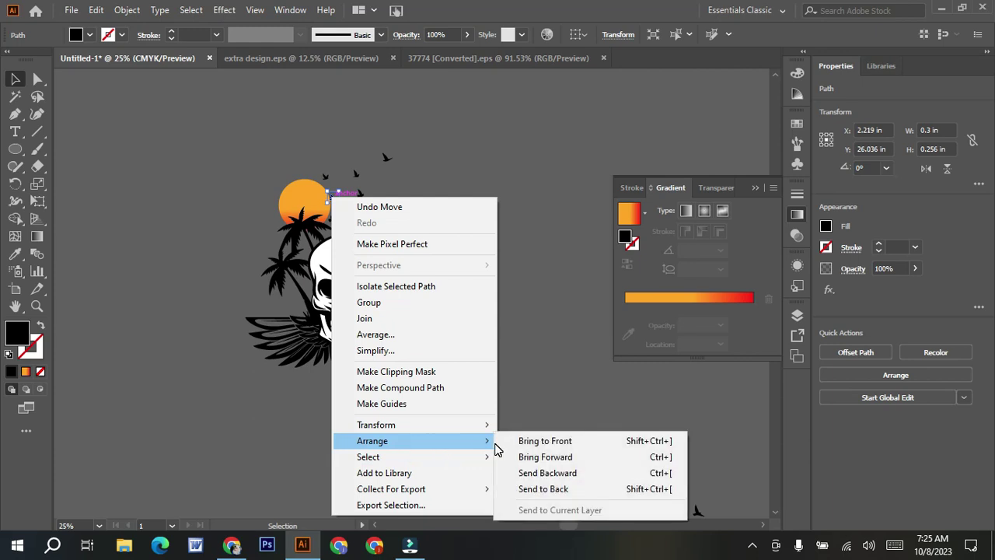
left_click(547, 441)
left_click(484, 257)
mouse_move(355, 172)
left_mouse_down()
mouse_move(388, 159)
mouse_move(371, 179)
left_mouse_up()
- Select the complete skull, wings, palms, sun and placed birds artwork and group it
left_click(337, 404)
left_click_drag(439, 361, 440, 362)
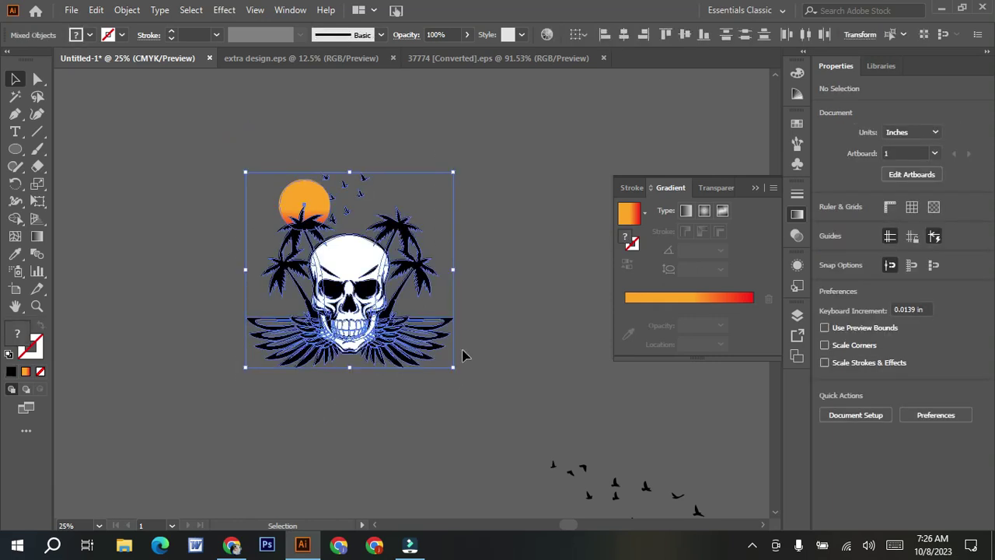
right_click(350, 292)
left_click(374, 399)
left_click(500, 237)
- Draw a rectangle about 11.5 in wide and 12.8 in high around the whole skull artwork
scroll(453, 186, "down", 2)
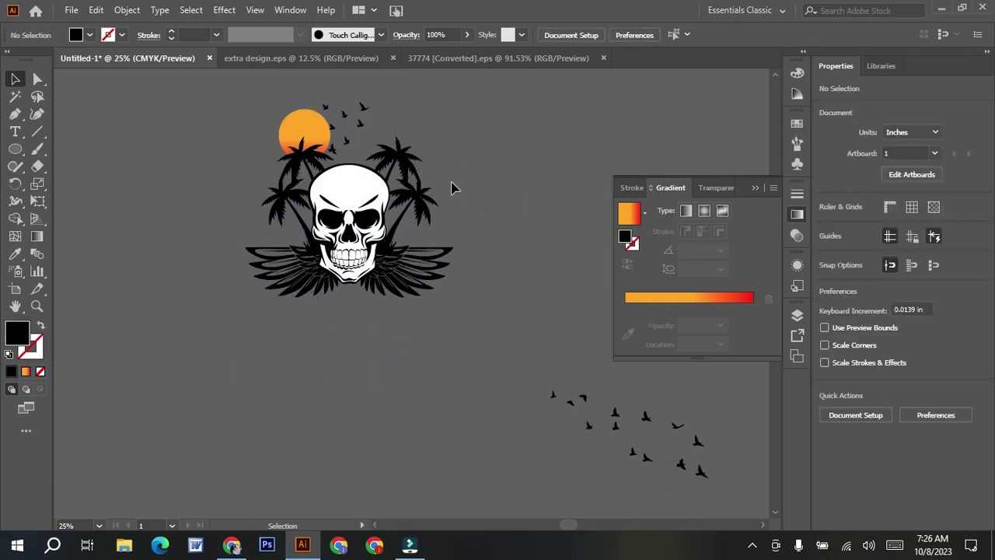
scroll(453, 187, "up", 1)
scroll(199, 330, "up", 1)
right_click(15, 149)
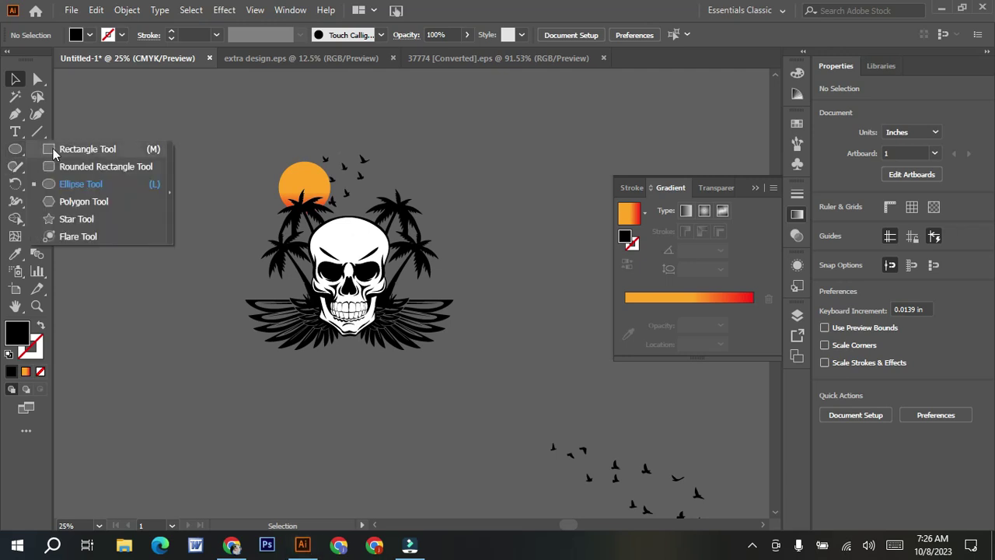
left_click(74, 149)
left_click_drag(215, 119, 463, 393)
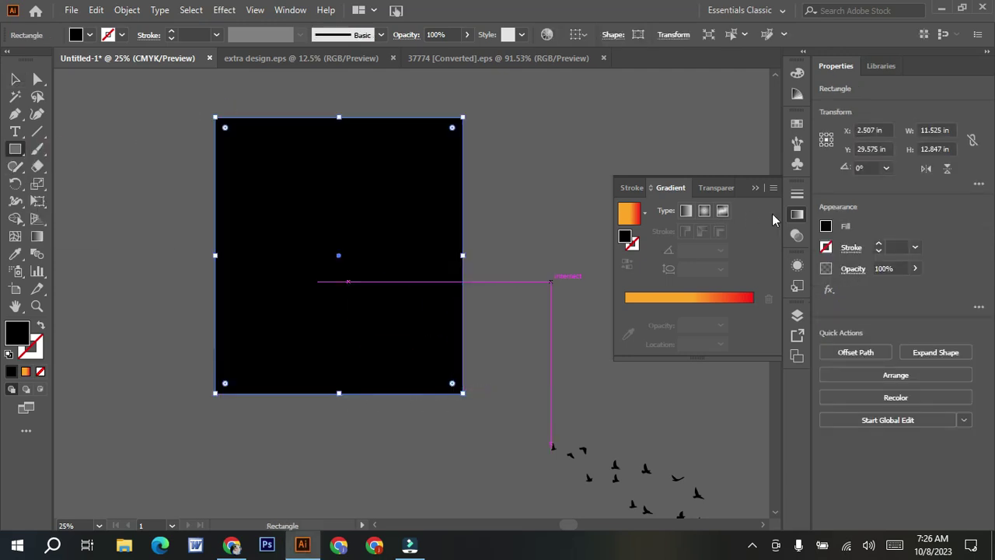
- Fill the rectangle with white and send it behind the artwork as a backdrop
left_click(796, 126)
left_click(636, 162)
right_click(296, 277)
mouse_move(373, 456)
left_click(506, 504)
key("v")
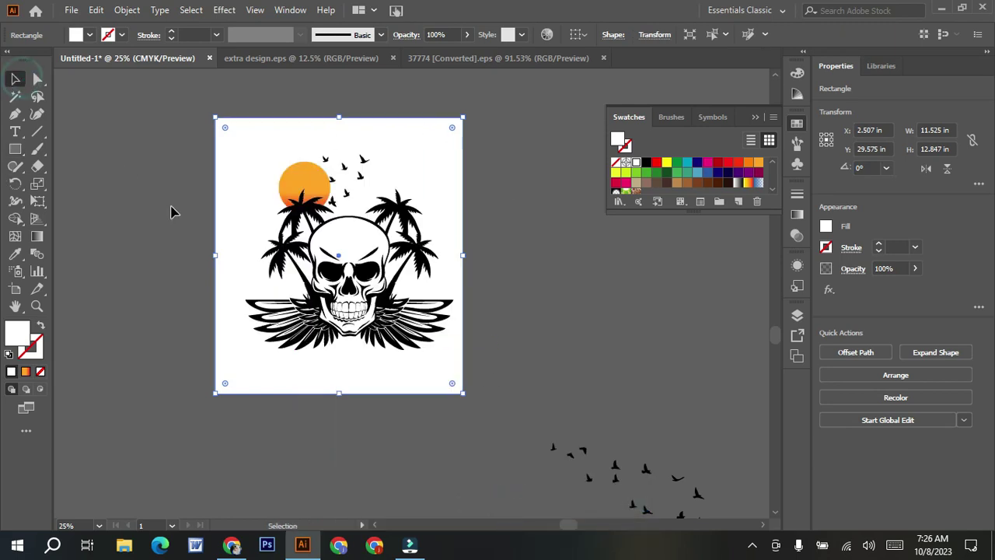
left_click(384, 422)
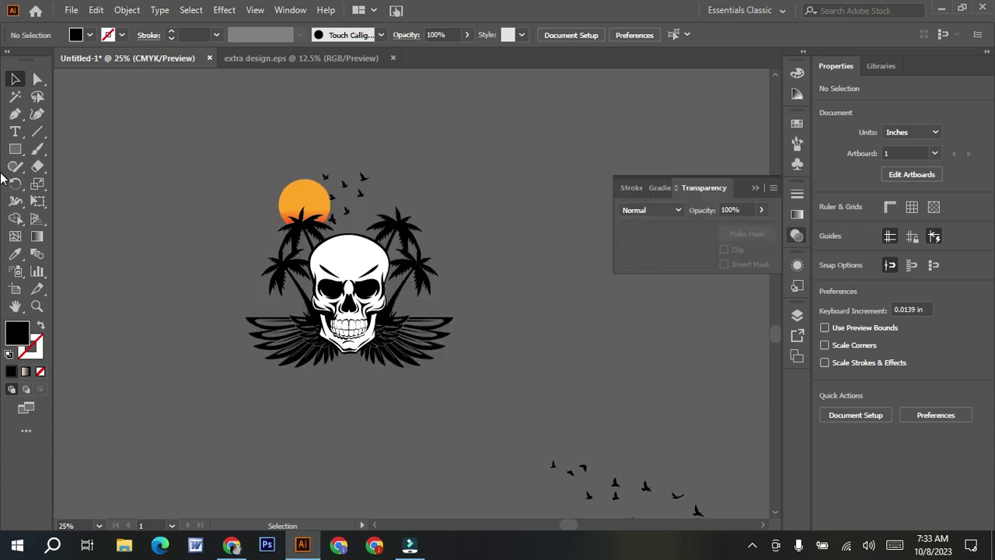
- Add the text SKULLS SUMMER in Myriad Pro at the base of the artwork
left_click(16, 135)
left_click(251, 404)
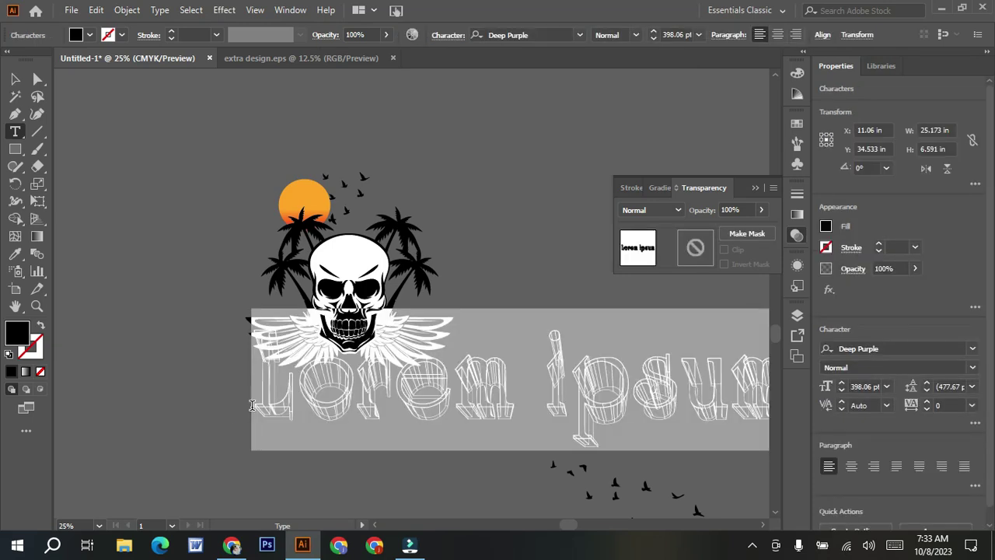
left_click(585, 35)
left_click(580, 35)
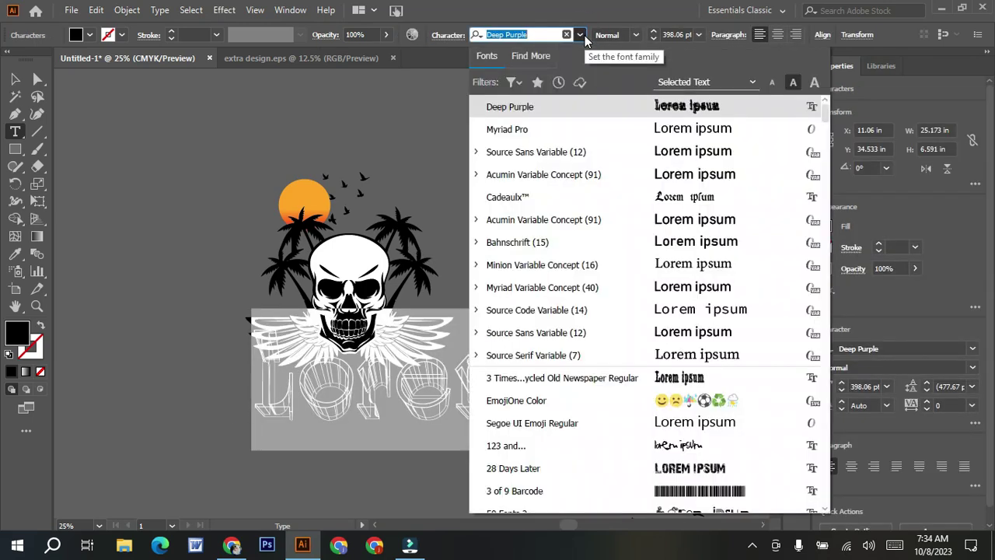
left_click(578, 132)
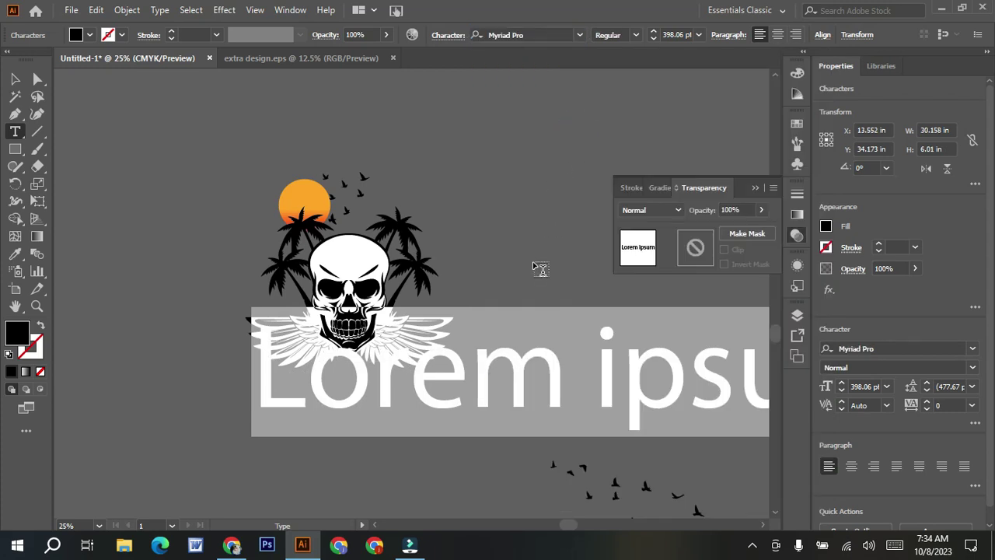
type("S")
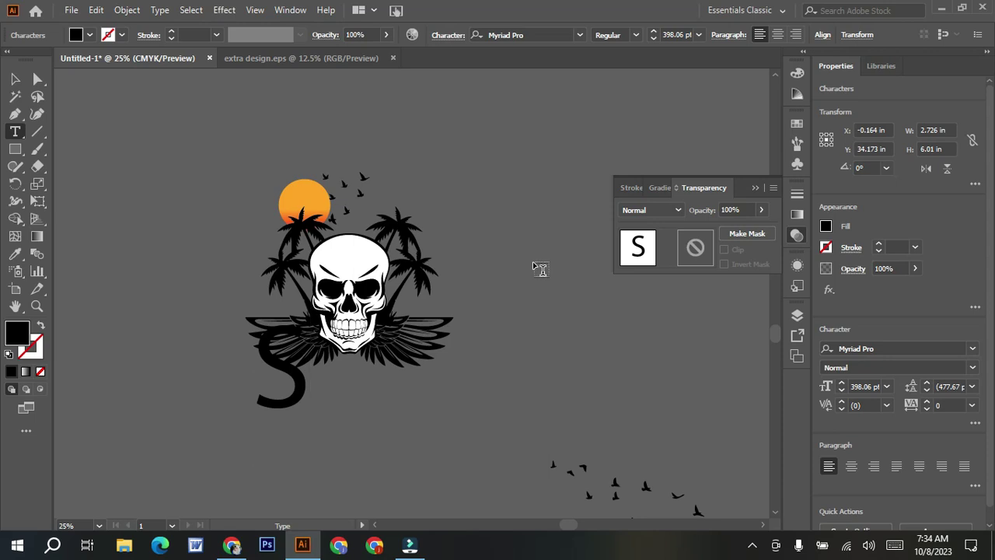
type("KU")
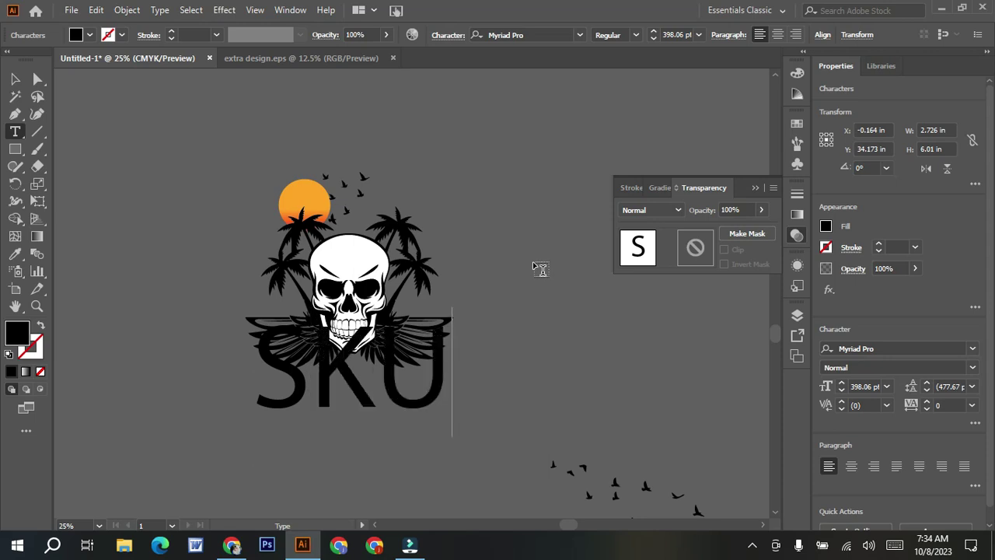
type("LLS SUMMER")
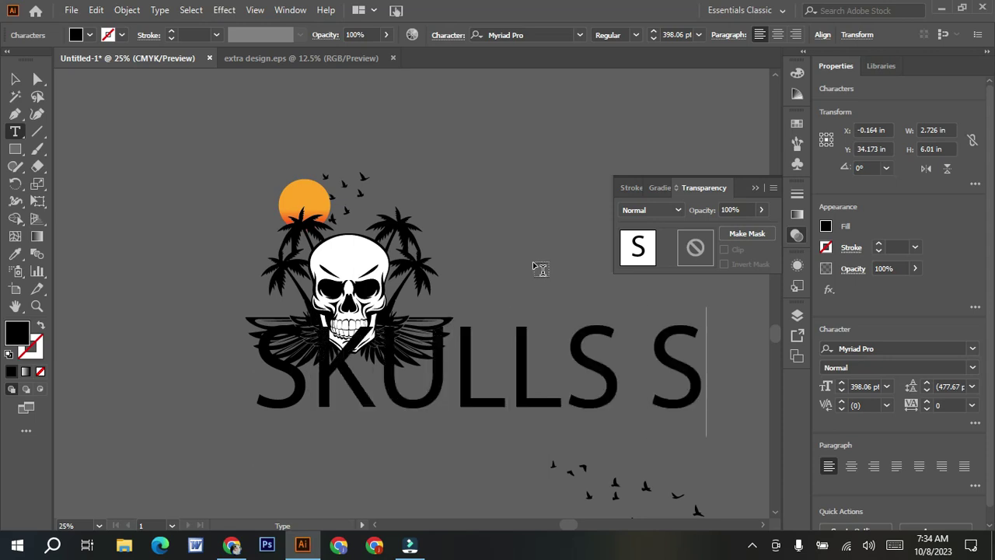
left_click(15, 79)
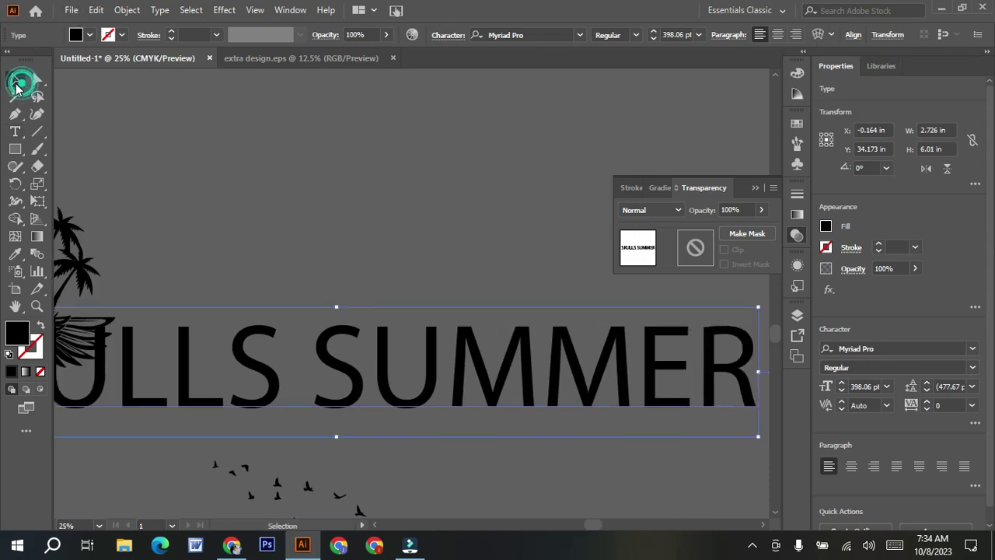
- Scale the text down to about 105 pt, place it under the wings and keep a spare copy above and left of the artwork
left_click_drag(336, 309, 112, 399)
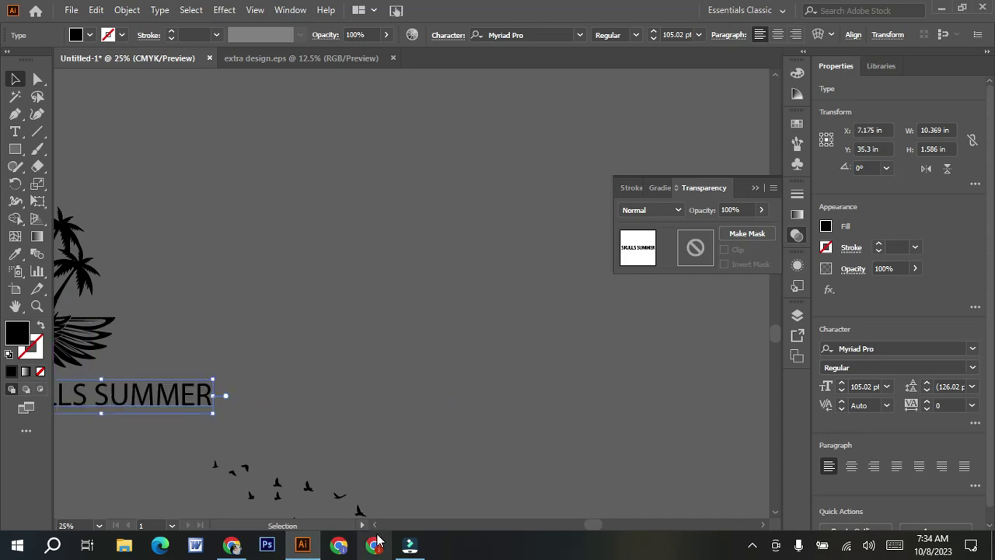
left_click(374, 527)
left_click(374, 526)
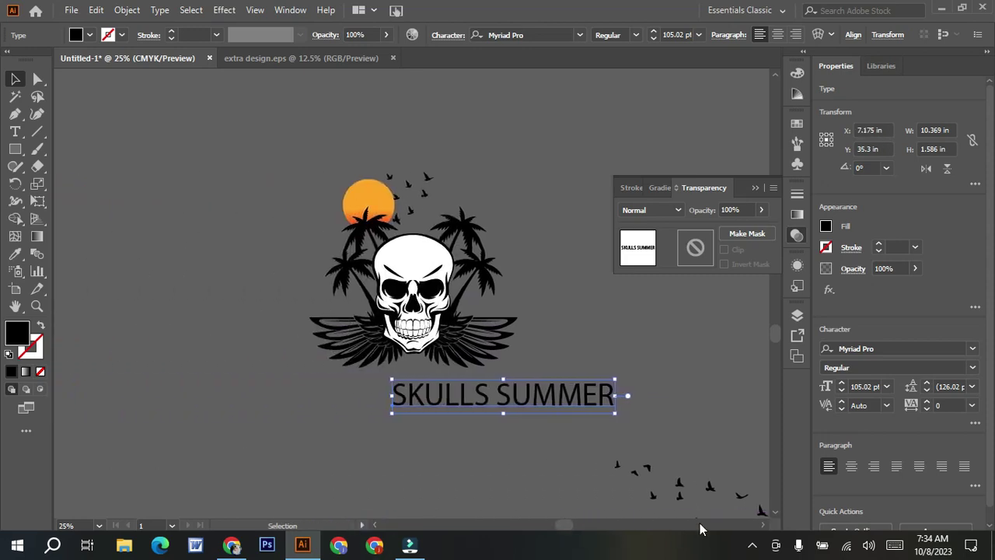
left_click(762, 527)
left_click_drag(434, 404, 216, 196)
left_click(313, 384)
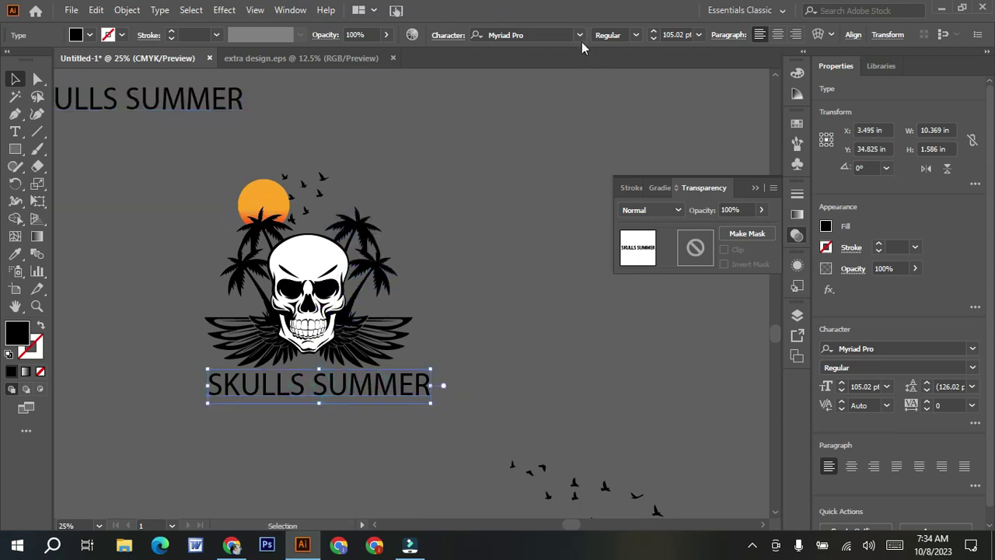
- Try the Aero font on the SKULLS SUMMER text under the wings
left_click(579, 35)
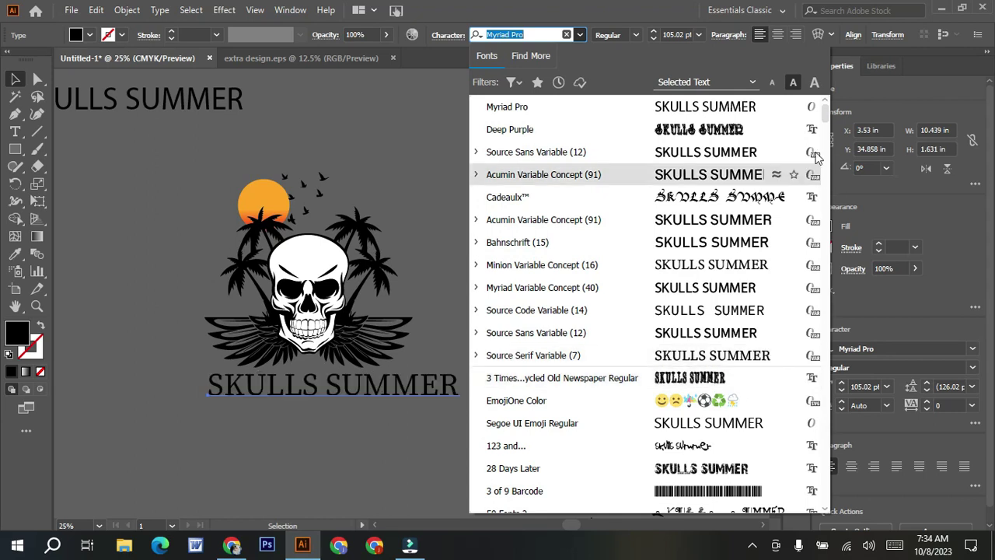
left_click_drag(824, 109, 830, 139)
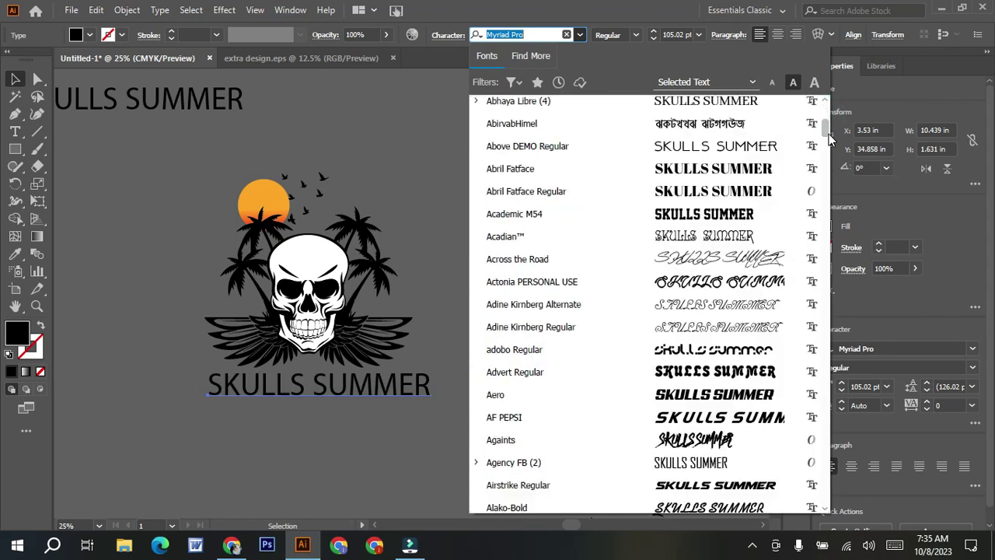
scroll(825, 133, "down", 2)
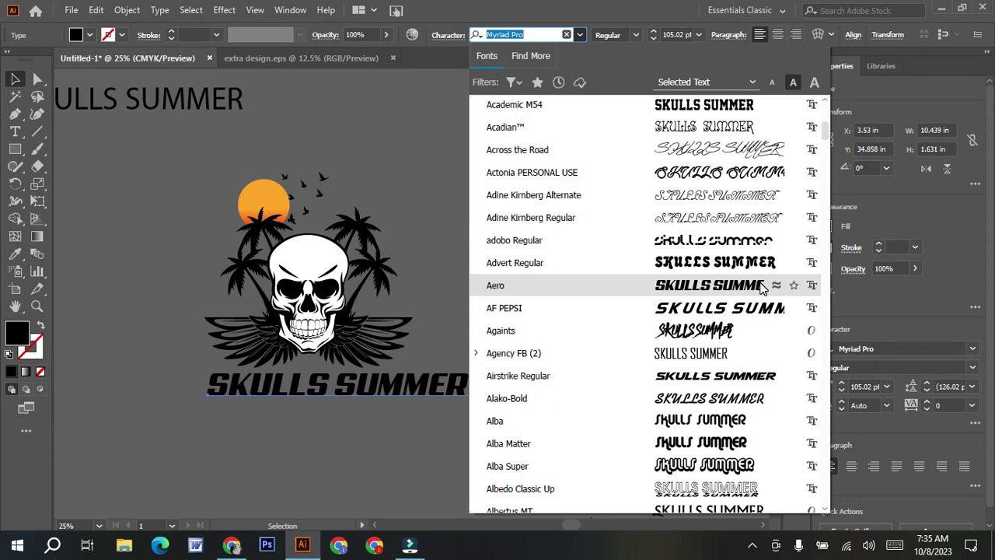
left_click(758, 286)
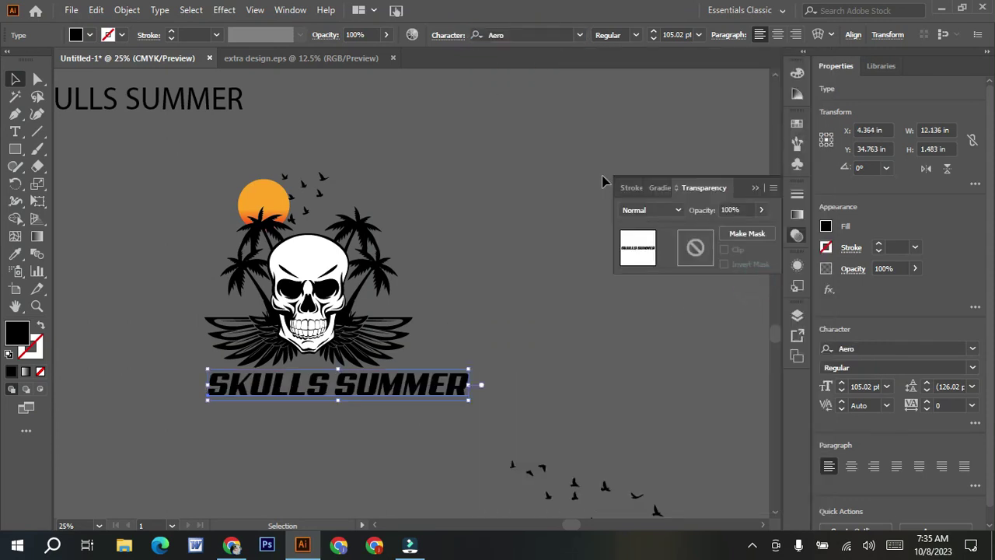
- Set the lettering's font to Franklin Gothic Heavy and resize it to about 86 pt to match the wingspan
left_click(579, 35)
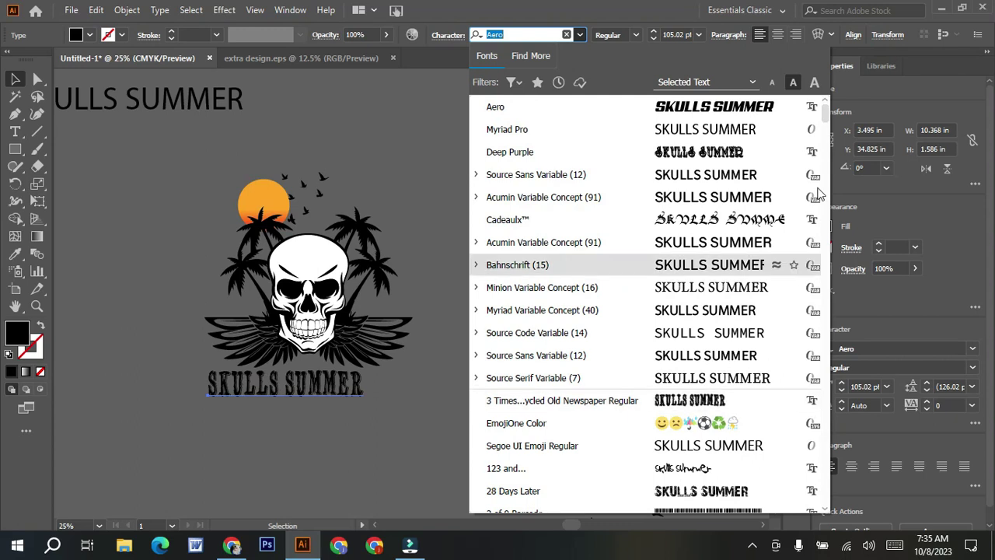
left_click_drag(825, 117, 828, 278)
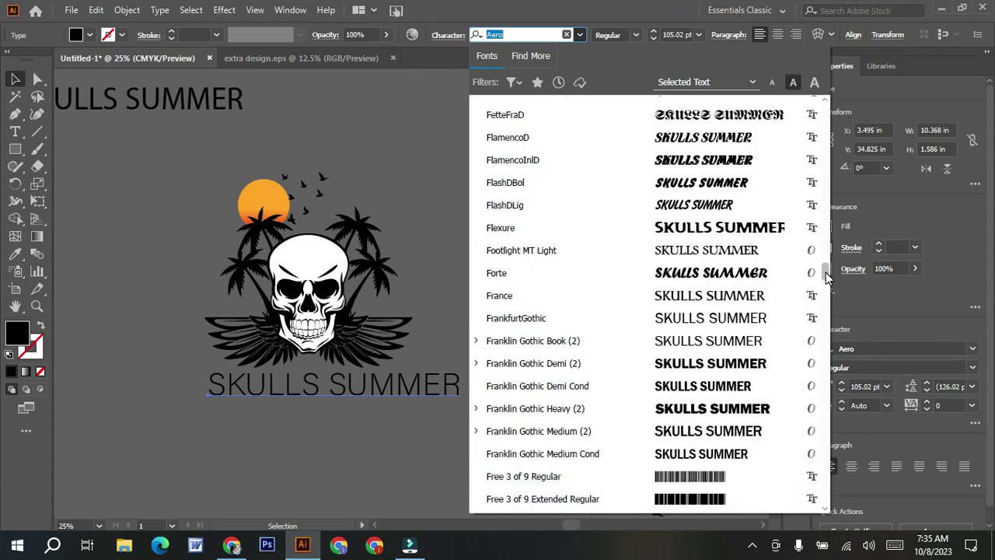
left_click(715, 408)
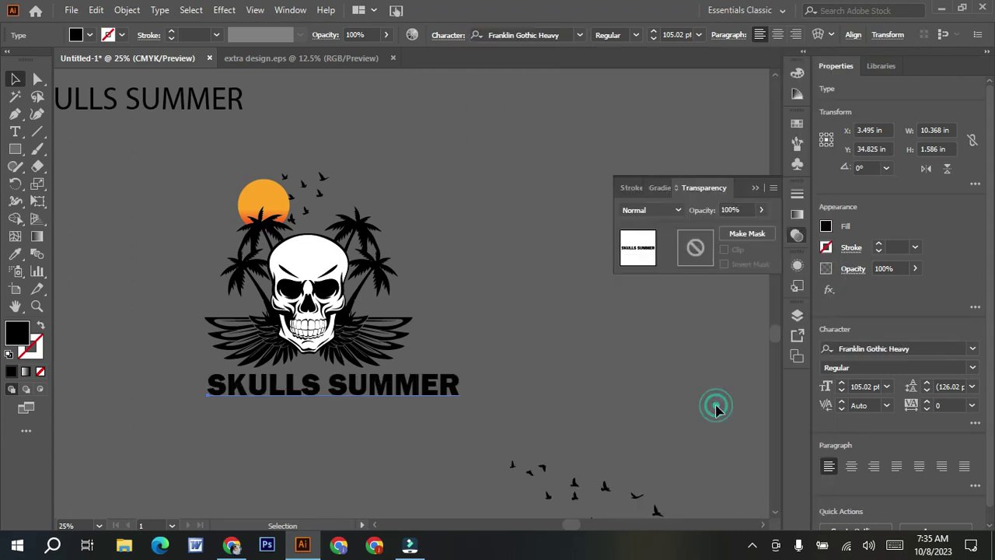
mouse_move(335, 368)
left_mouse_down()
mouse_move(326, 362)
mouse_move(333, 383)
mouse_move(330, 375)
left_mouse_up()
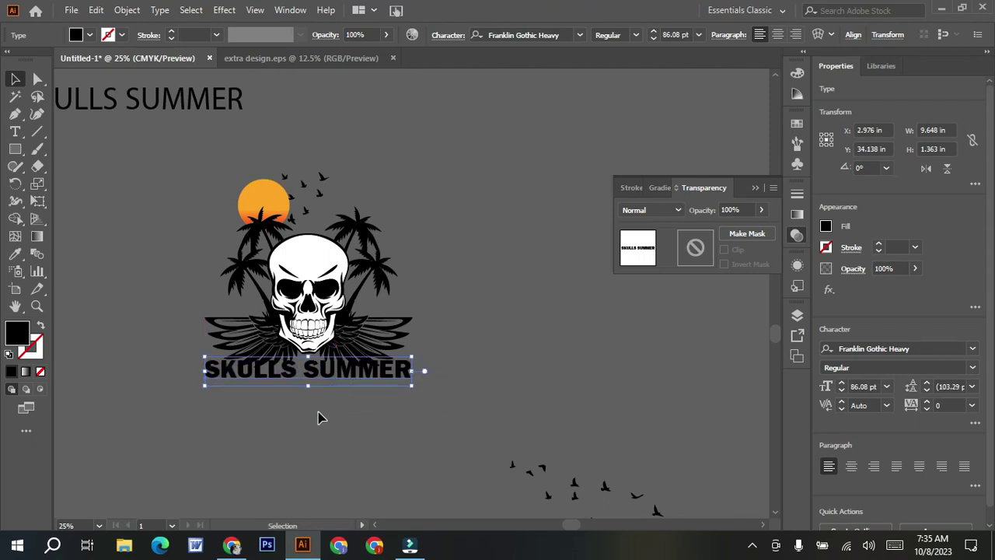
- Convert the SKULLS SUMMER text to outlines and stretch it vertically to about 1.1 in high
right_click(334, 376)
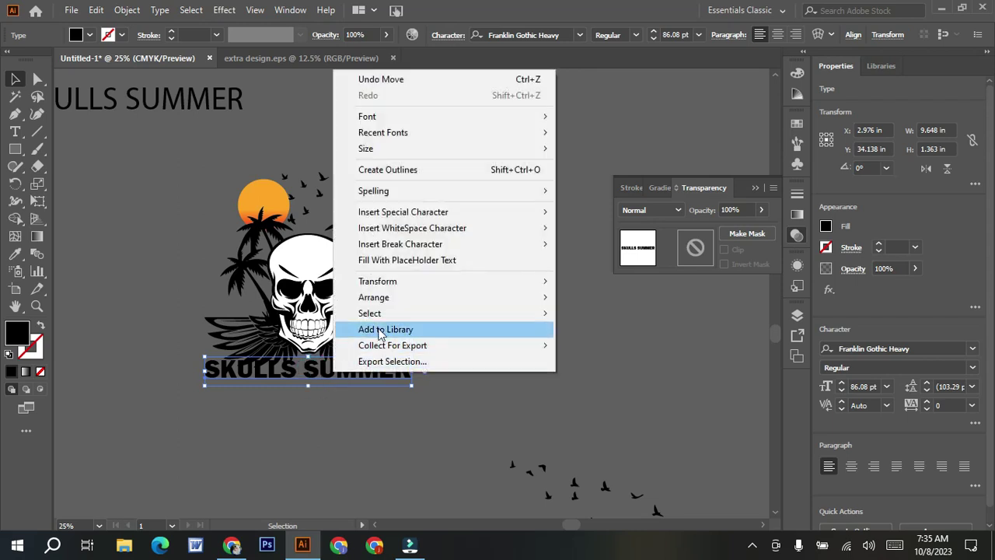
left_click(378, 167)
left_click(477, 275)
left_click(339, 378)
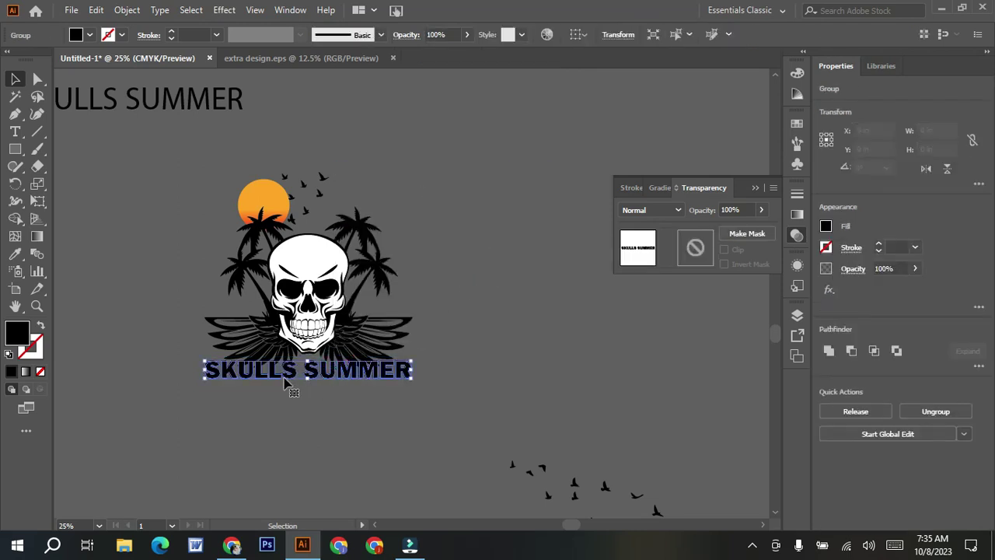
left_click_drag(306, 380, 307, 387)
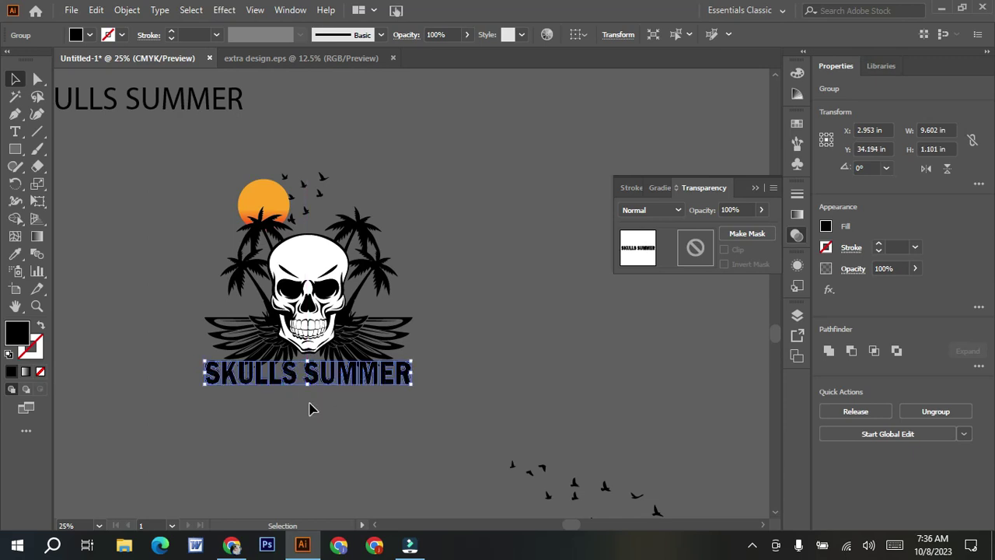
- Try red, yellow and green fills on the outlined lettering and settle on a light green
left_click(798, 123)
left_click(657, 163)
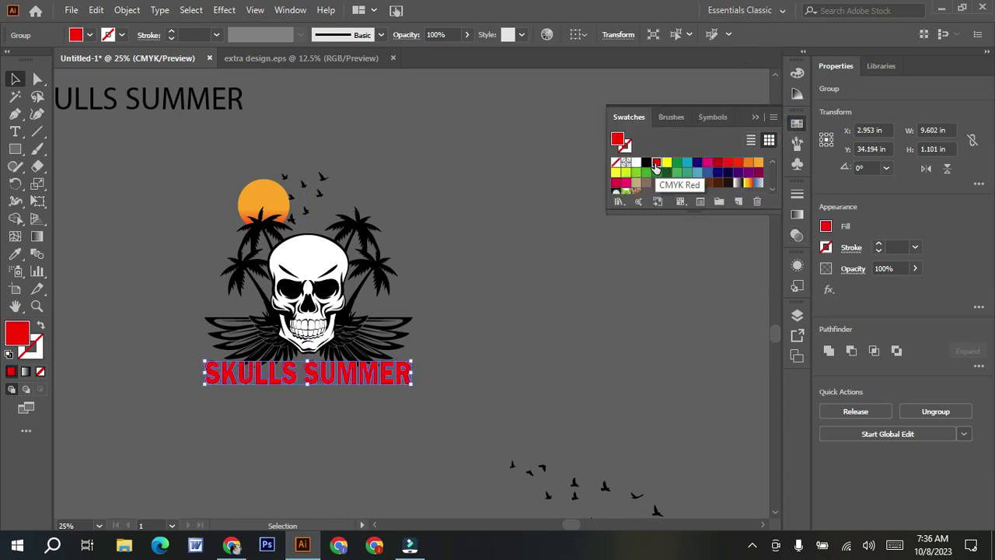
left_click(666, 162)
left_click(666, 173)
left_click(657, 173)
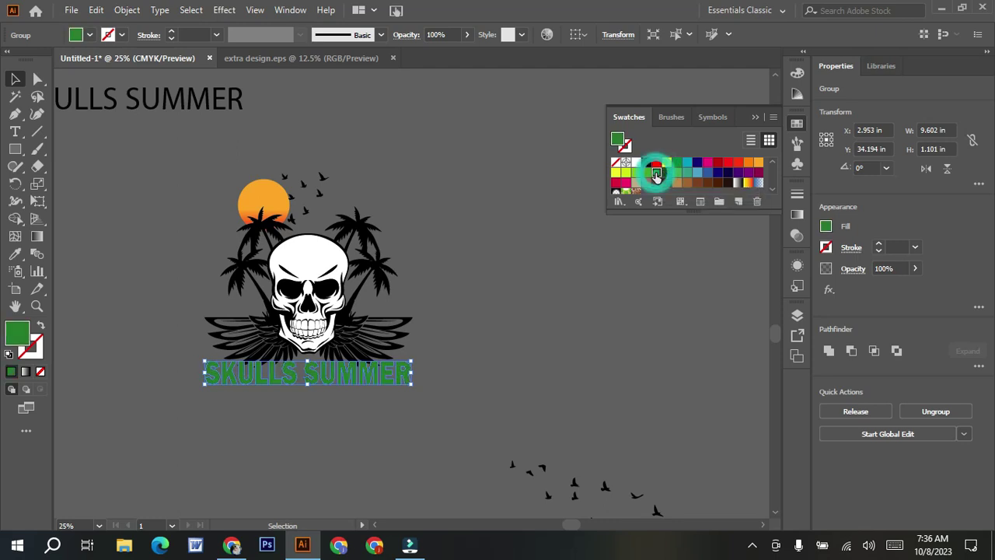
left_click(676, 174)
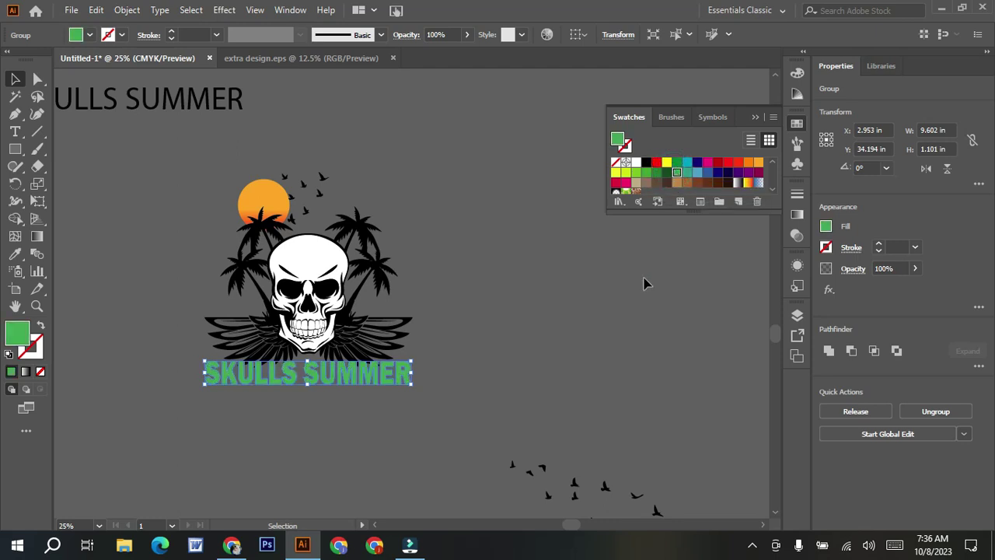
left_click(645, 282)
- Bring the skull and wings artwork in front of the green lettering so the wing tips overlap it
left_click(372, 336)
right_click(371, 337)
mouse_move(497, 261)
left_click(543, 260)
left_click(524, 285)
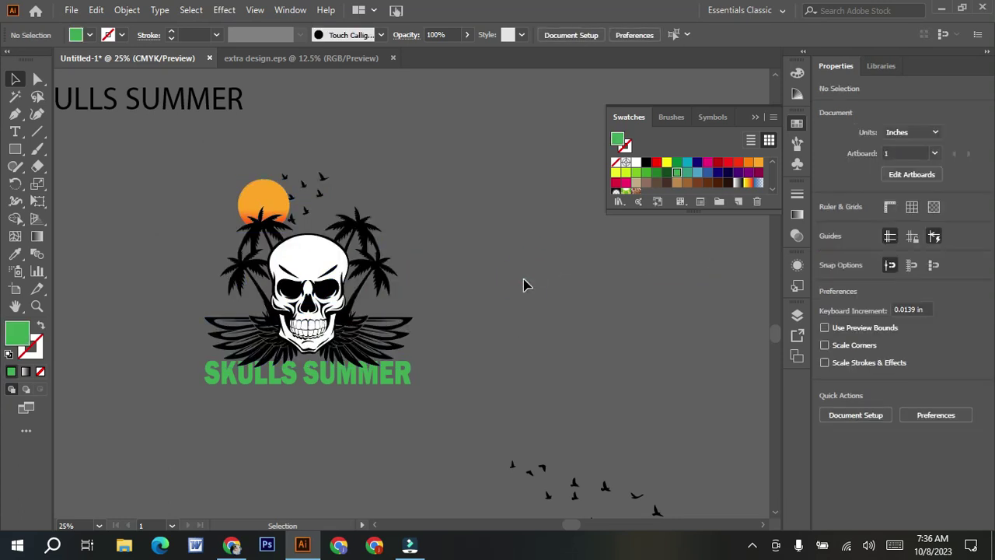
- Select the complete artwork together with the green lettering and group them
left_click(300, 208)
left_click_drag(178, 157, 362, 362)
right_click(362, 362)
left_click(418, 219)
left_click(482, 284)
- Move the grouped design up onto the white artboard, at about X 5.823 in and Y 6.965 in
scroll(482, 284, "up", 5)
left_click_drag(313, 474, 359, 149)
scroll(400, 326, "up", 5)
left_click_drag(398, 322, 394, 248)
scroll(596, 354, "up", 1)
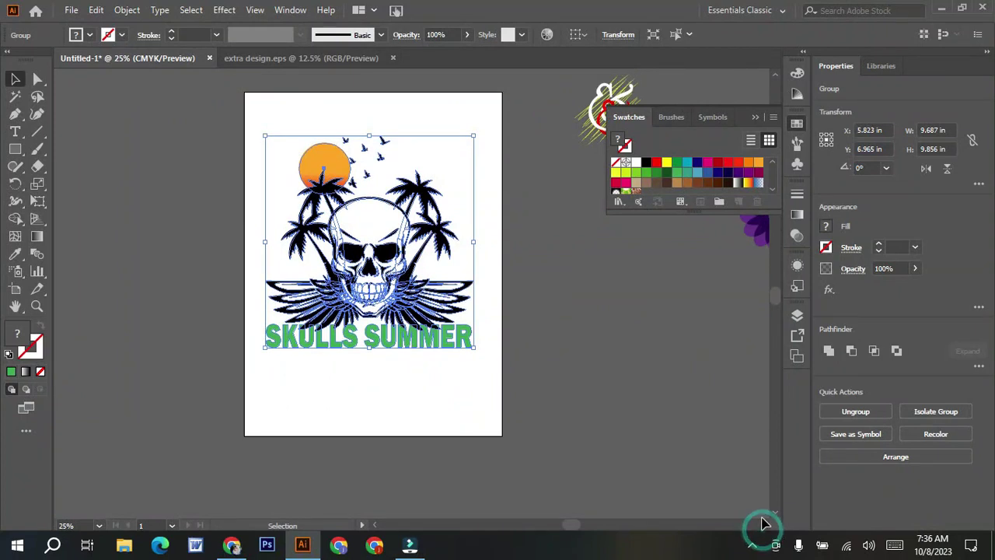
left_click(763, 524)
scroll(466, 528, "right", 6)
scroll(442, 443, "left", 4)
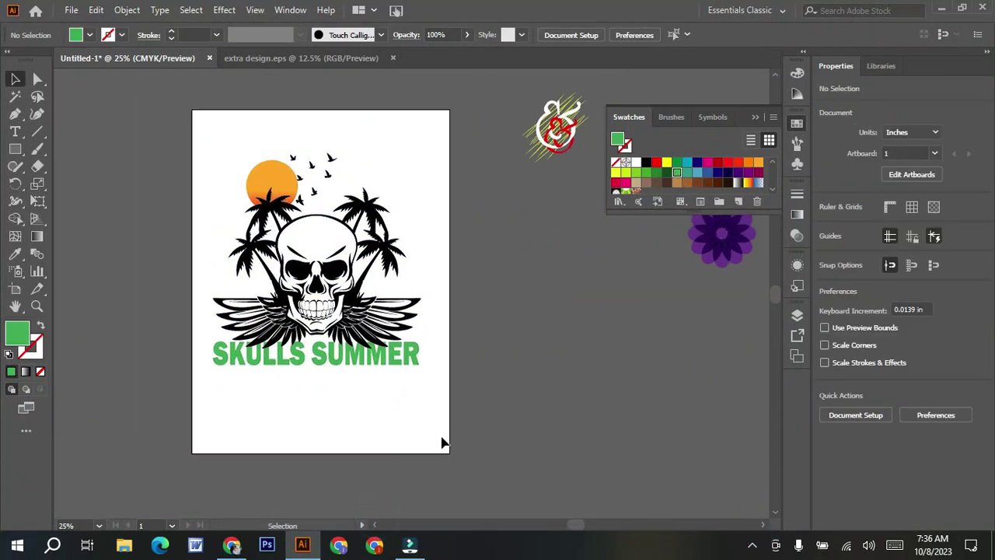
scroll(441, 443, "up", 1)
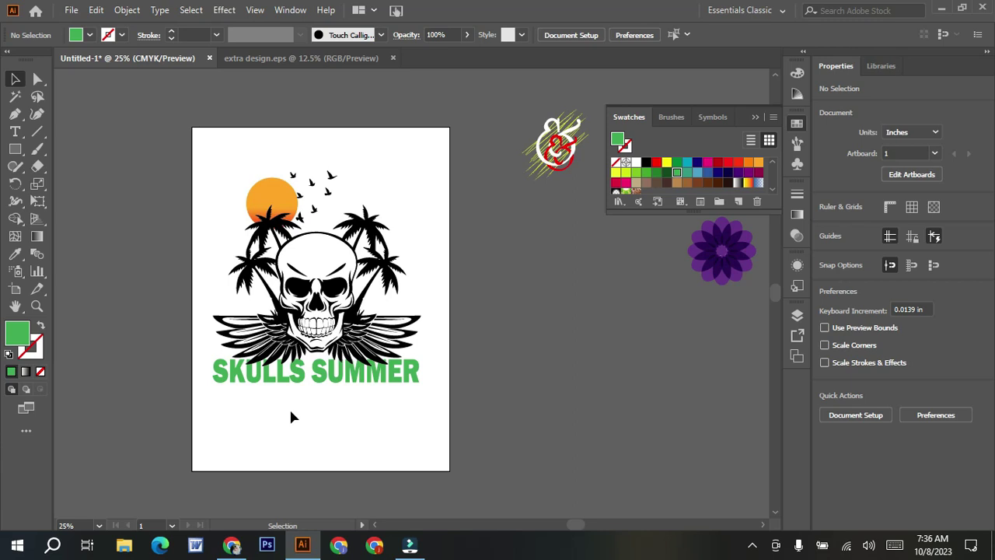
- Stretch the grouped design slightly taller from its lower edge and move it further down the artboard
left_click(334, 366)
left_click(326, 416)
left_click(336, 366)
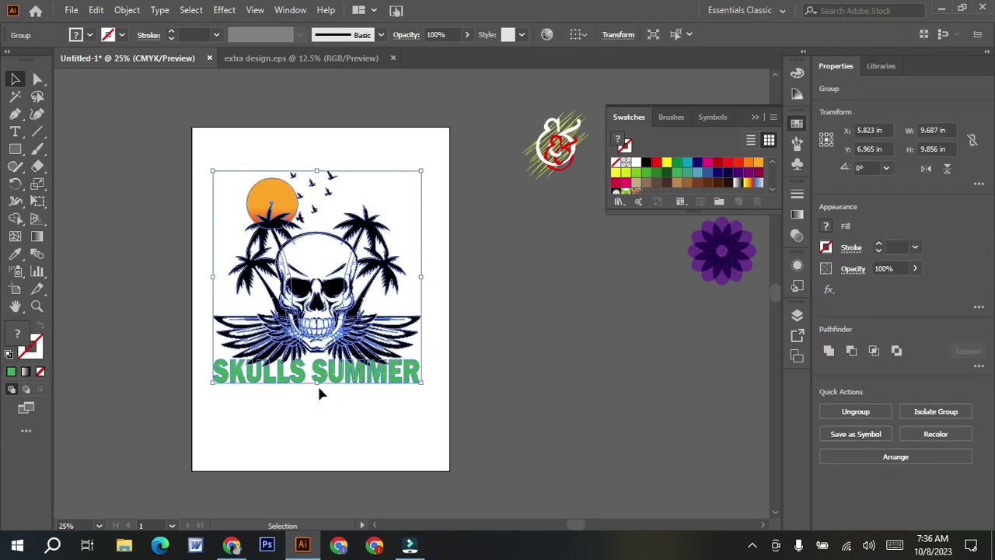
left_click_drag(319, 385, 321, 405)
left_click_drag(372, 360, 372, 392)
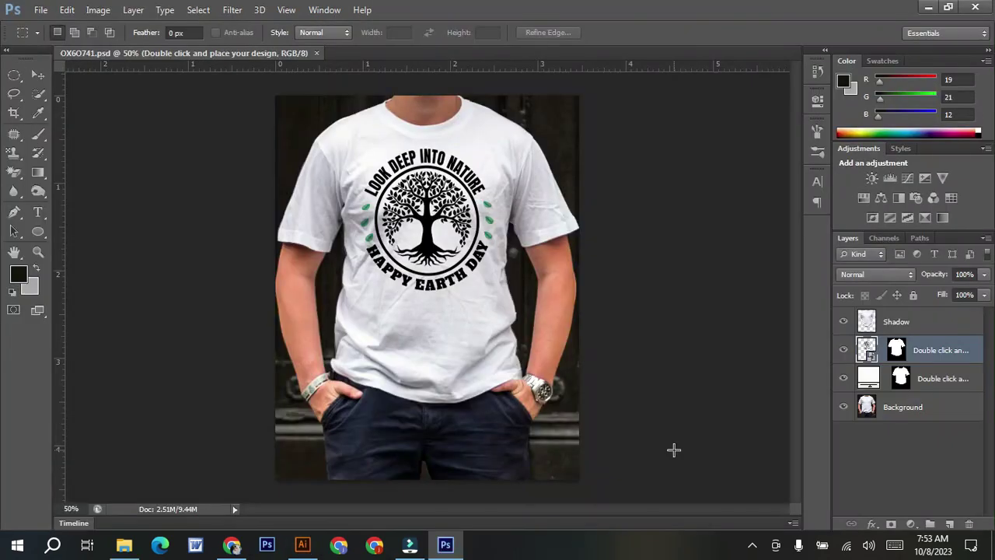
- Open the contents of the white-shirt mockup's design smart object and place skull summer-01 from the portfolio folder into it
double_click(870, 352)
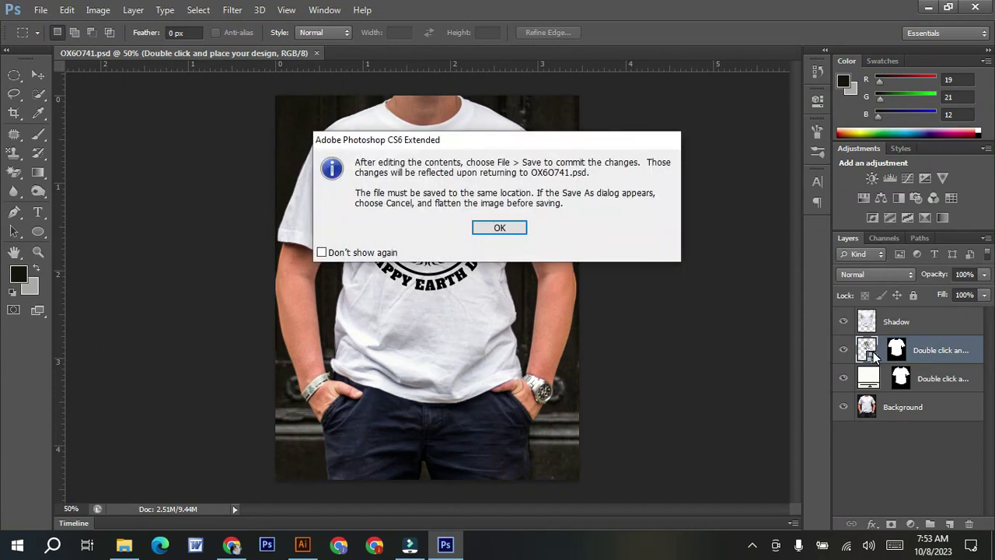
left_click(521, 235)
left_click(47, 11)
mouse_move(67, 9)
left_click(62, 245)
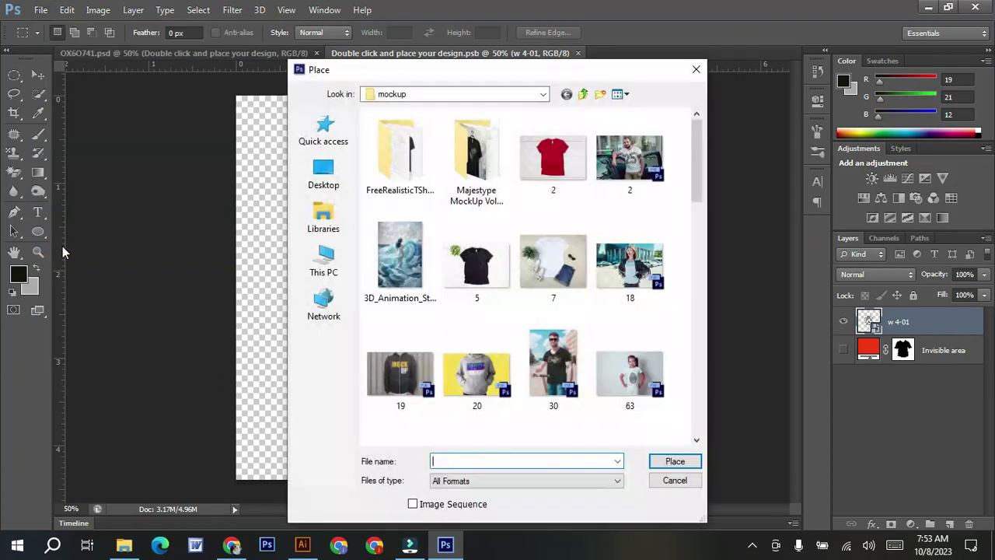
left_click(582, 94)
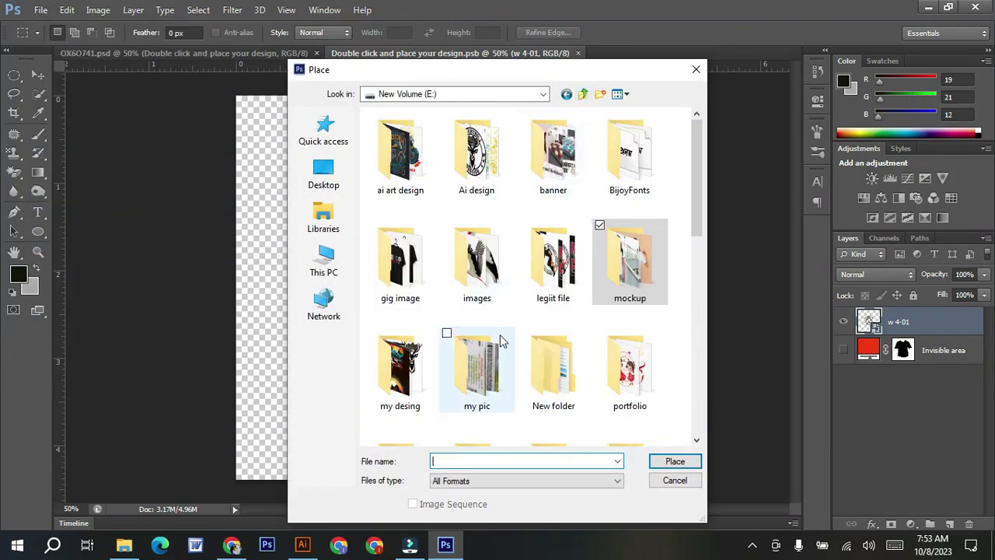
double_click(597, 376)
scroll(558, 339, "down", 15)
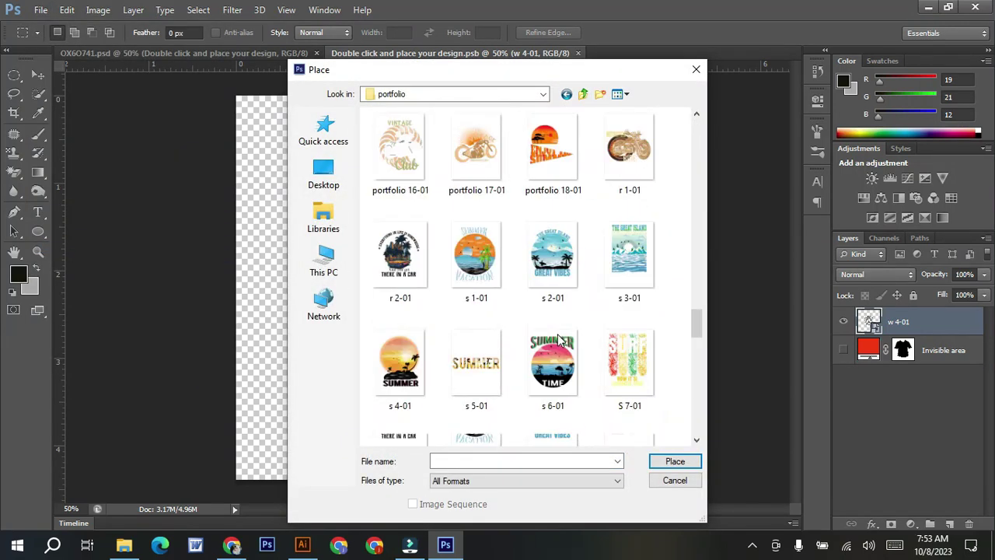
scroll(558, 340, "down", 10)
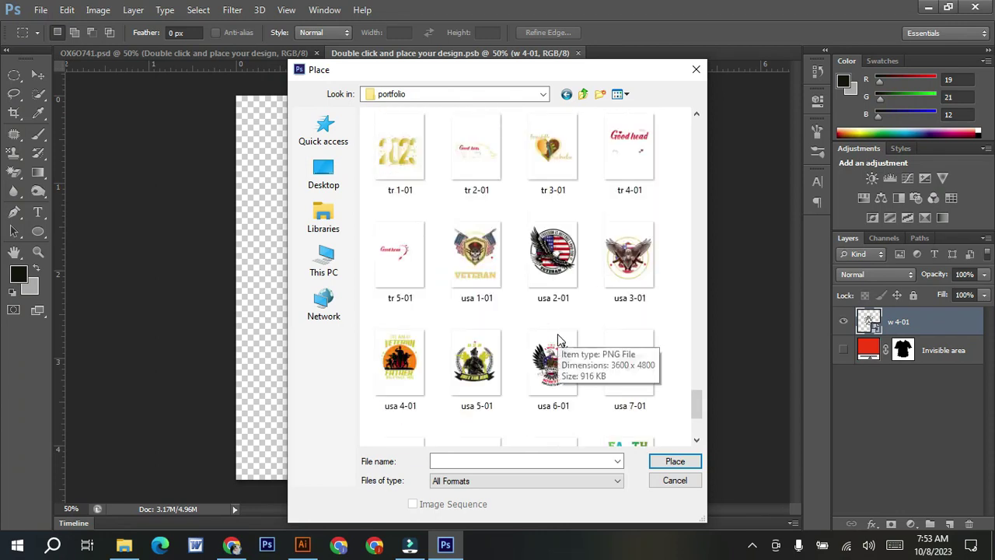
scroll(558, 340, "up", 10)
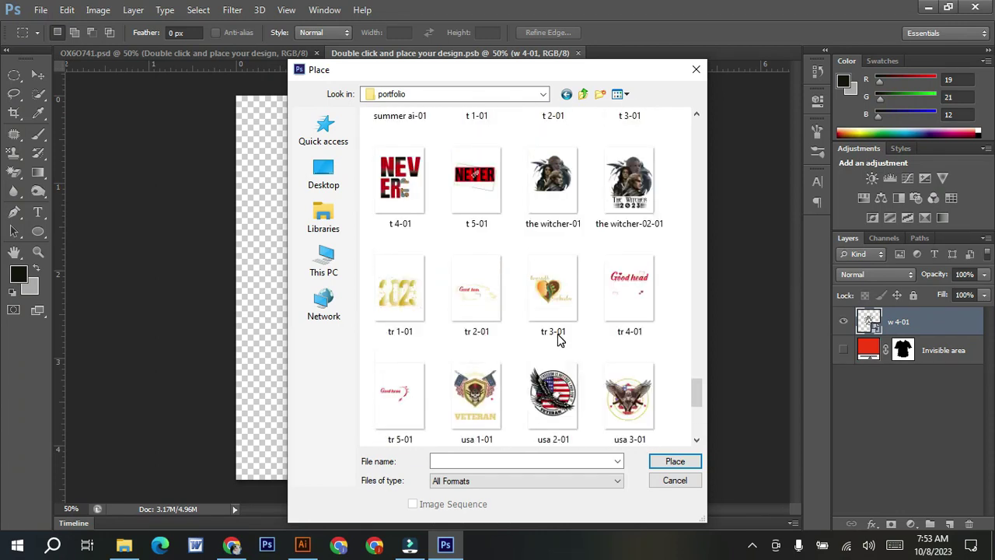
left_click(553, 181)
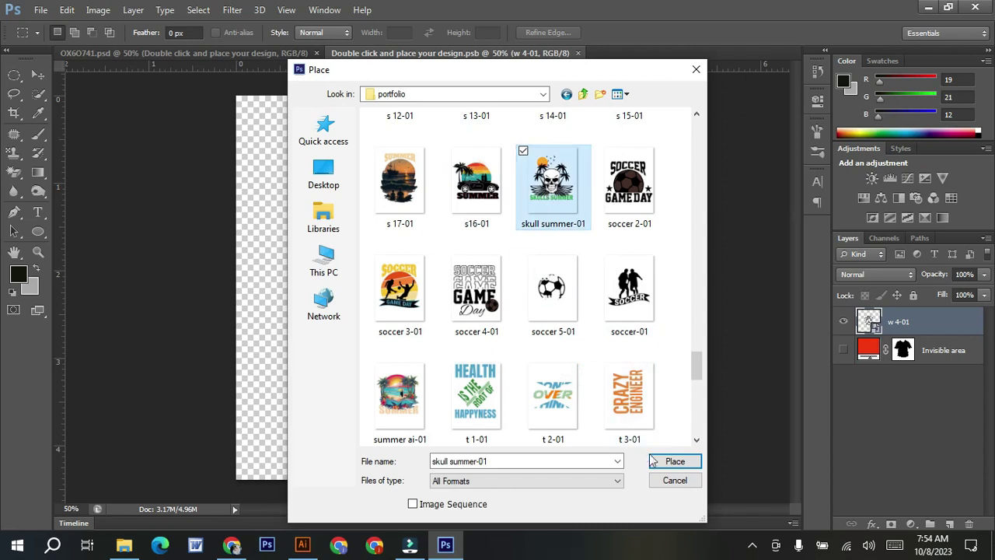
left_click(675, 462)
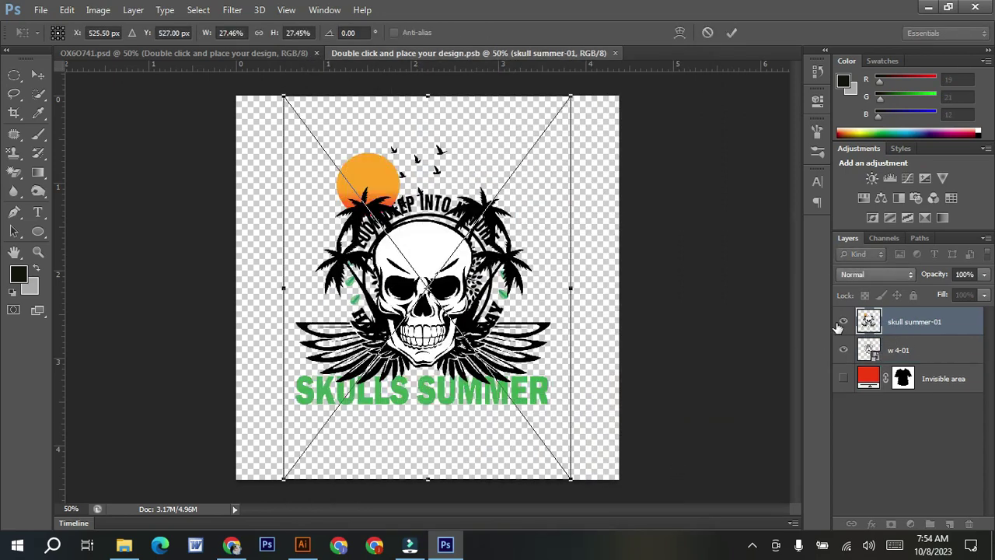
- Scale the placed skull design to about 19% around its centre and hide the w 4-01 layer
left_click_drag(573, 483, 531, 418)
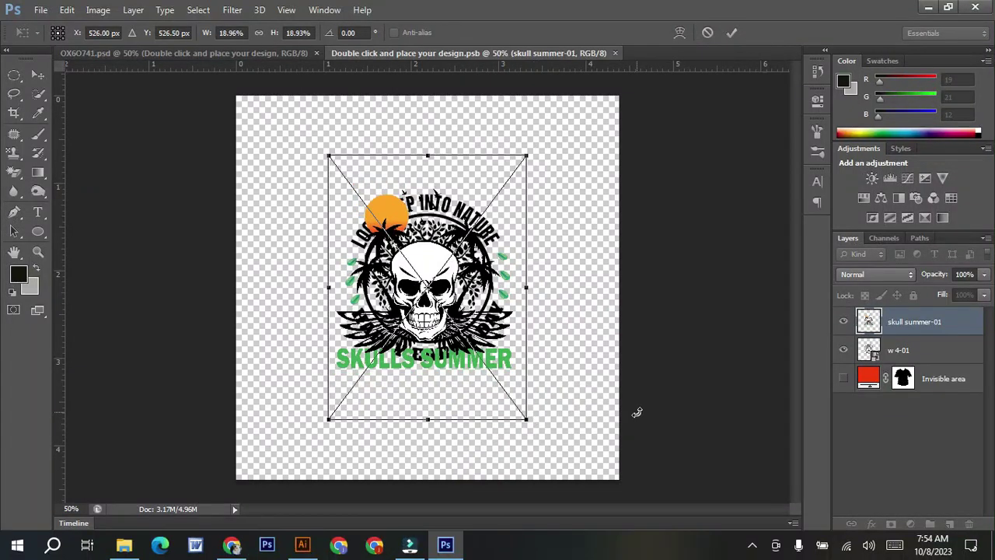
key("Return")
left_click(843, 350)
- Save the smart object's contents and return to the OX6O741.psd mockup
left_click(41, 10)
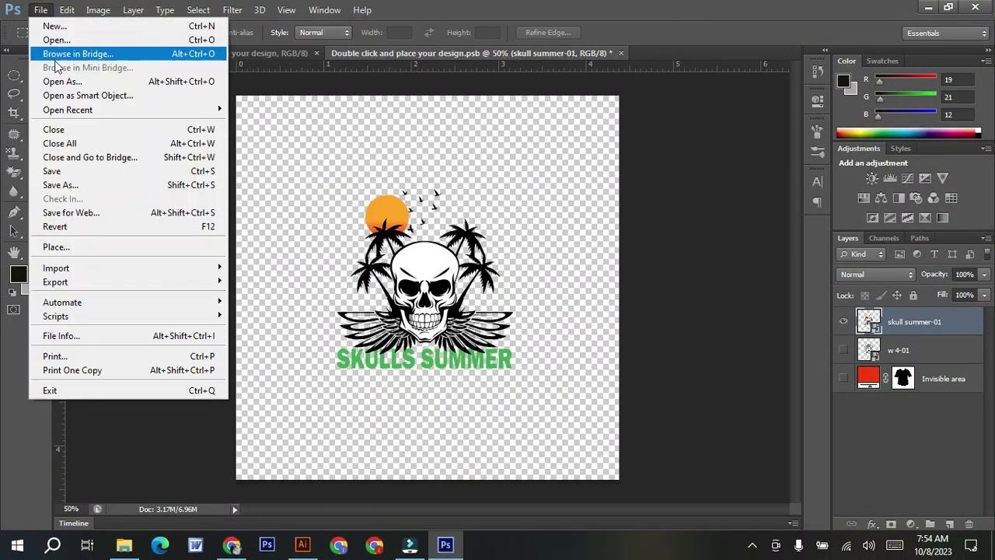
left_click(87, 153)
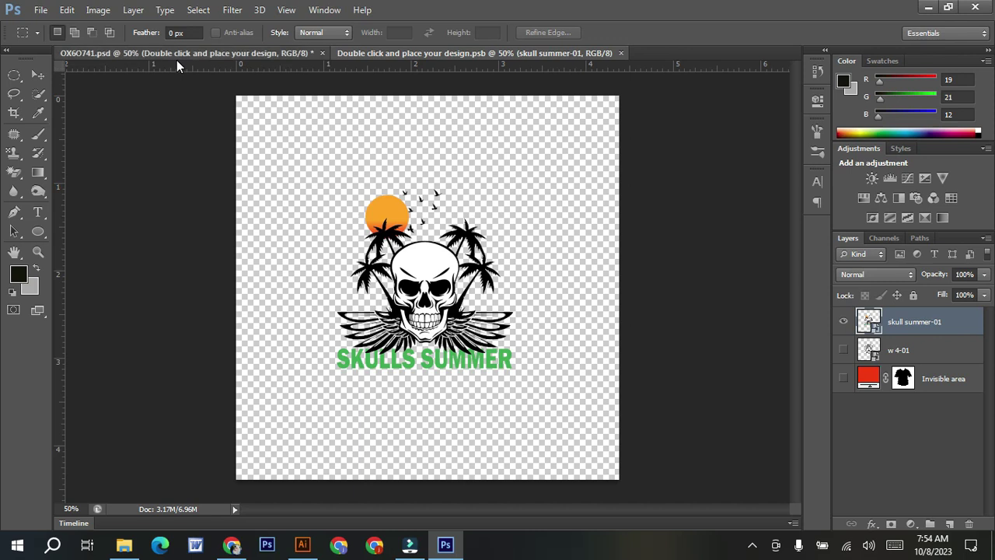
left_click(177, 57)
- Nudge the skull design slightly until it sits centred on the chest of the white shirt
key("v")
left_click_drag(419, 235, 422, 238)
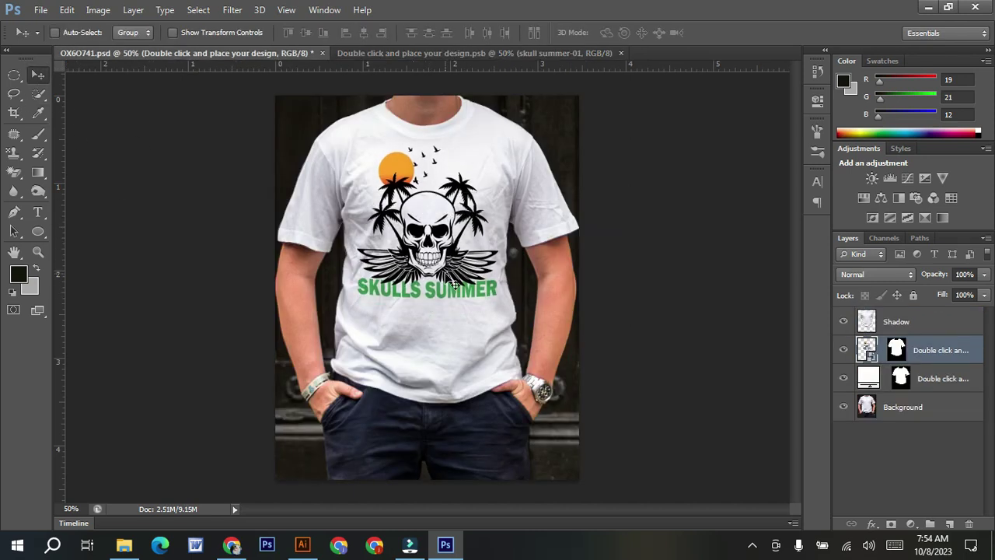
left_click_drag(454, 284, 458, 285)
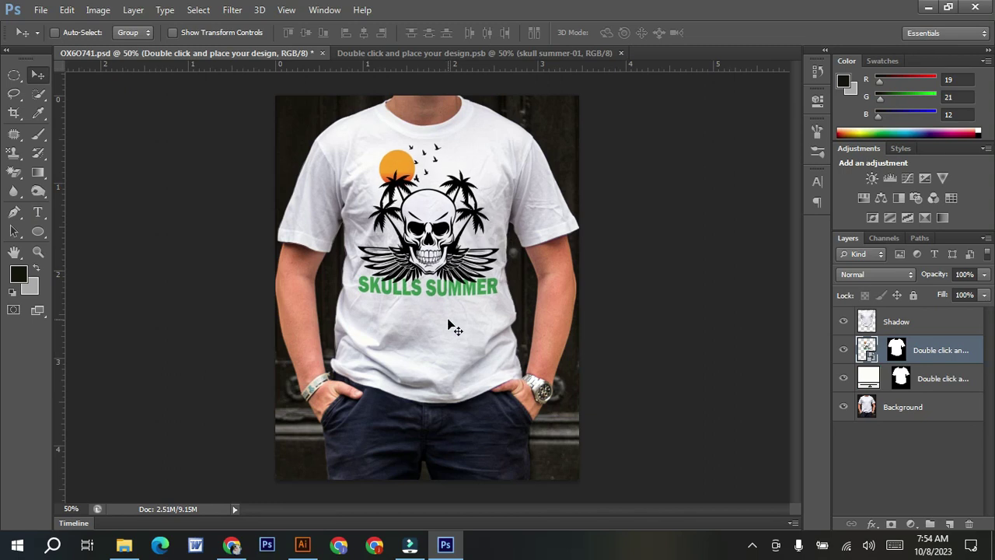
left_click_drag(442, 225, 443, 229)
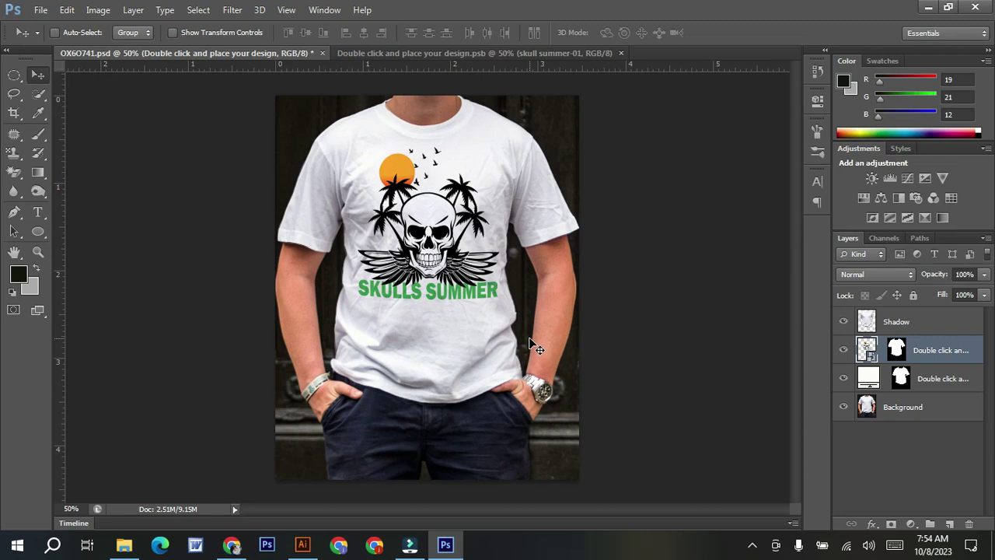
- Start a Save for Web export of the mockup with JPEG as the file format
left_click(40, 9)
left_click(103, 217)
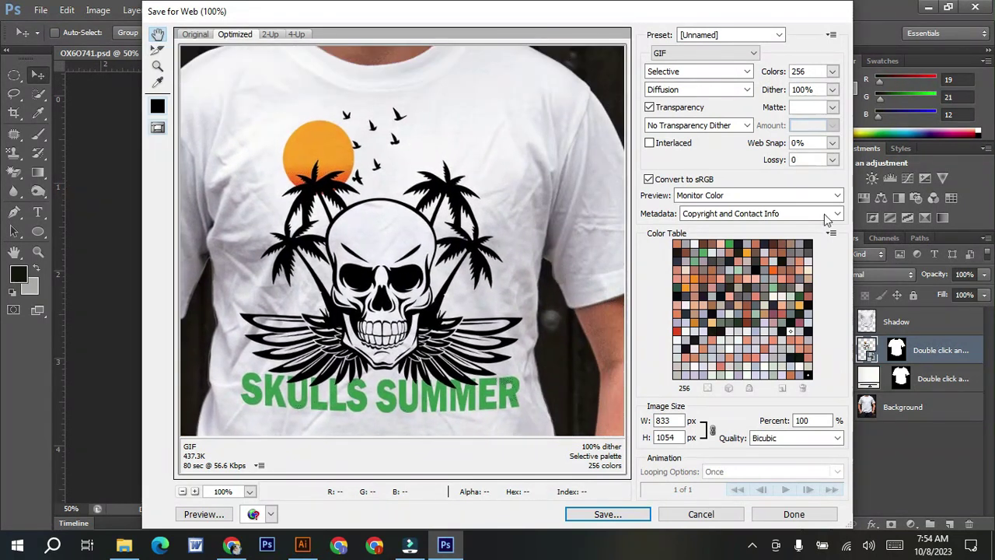
left_click(715, 52)
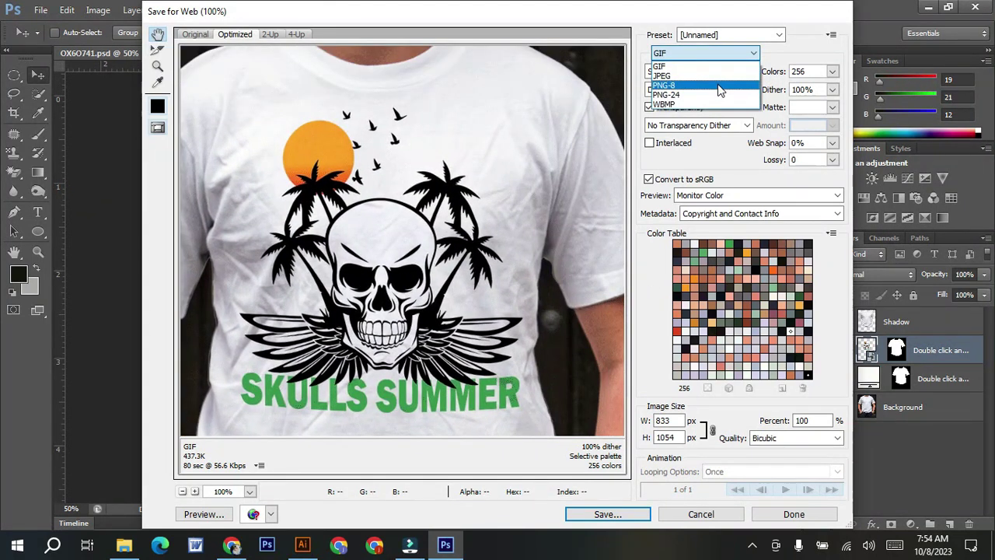
left_click(719, 77)
- Save the exported mockup image as "skull design" in the teespring desing folder on drive E
left_click(595, 517)
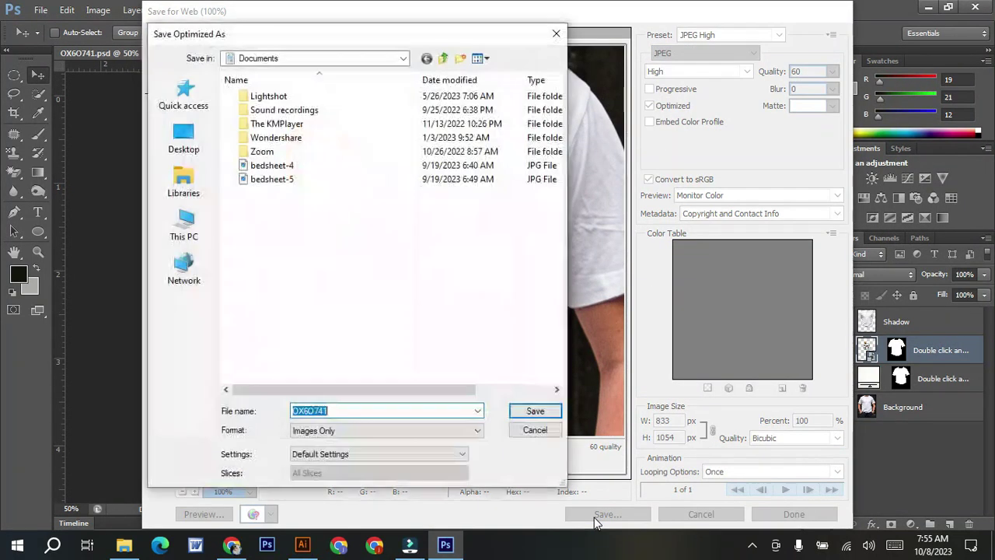
left_click(444, 61)
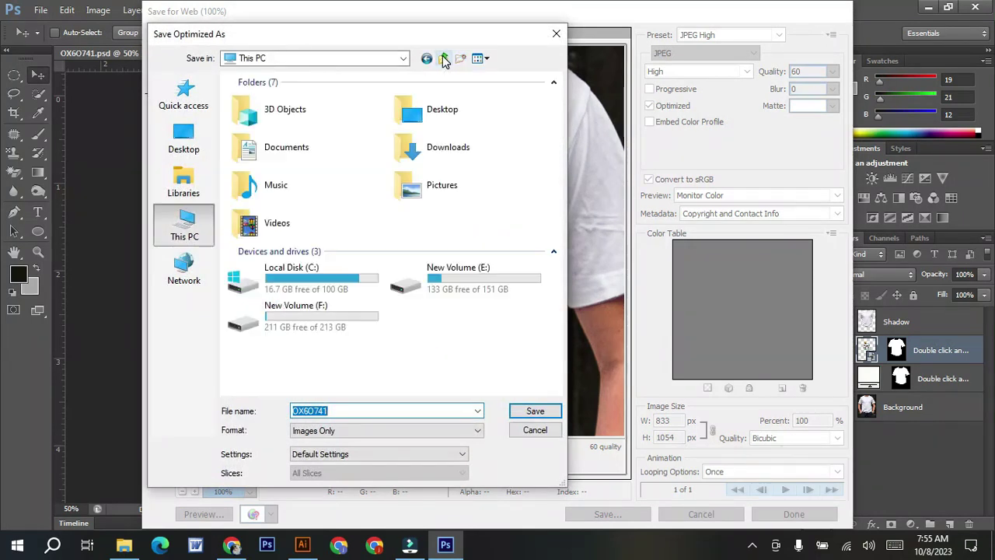
double_click(471, 287)
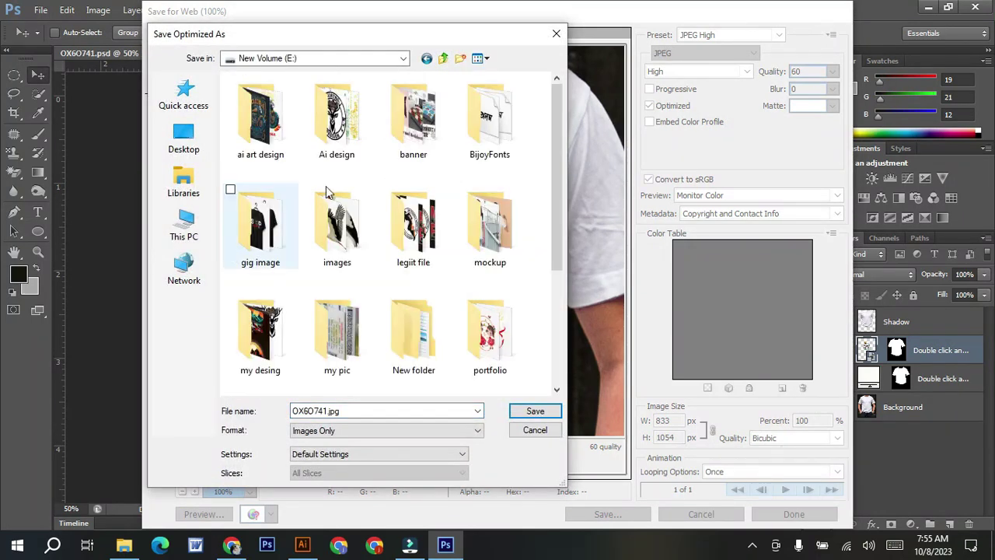
scroll(406, 345, "down", 3)
double_click(414, 310)
scroll(433, 350, "down", 3)
scroll(433, 350, "down", 10)
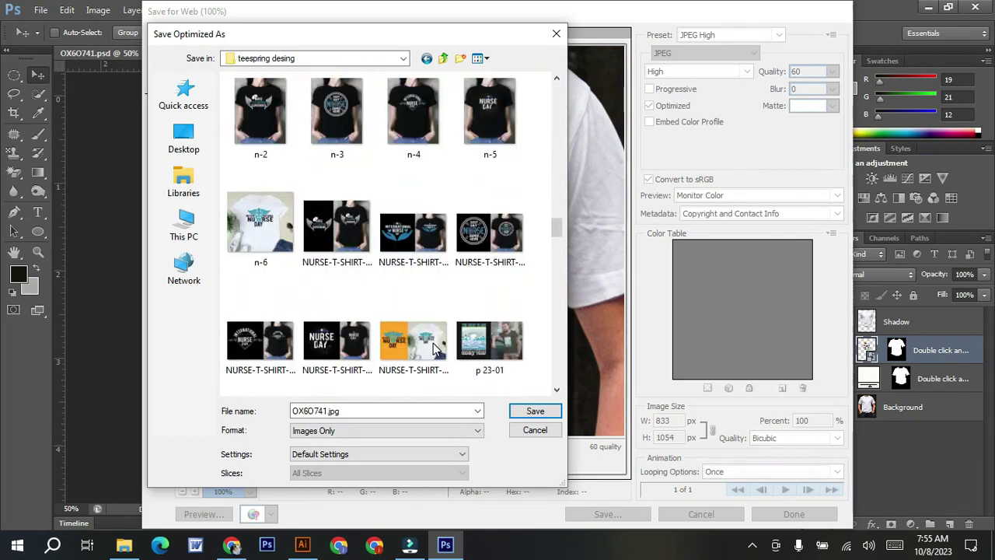
double_click(339, 411)
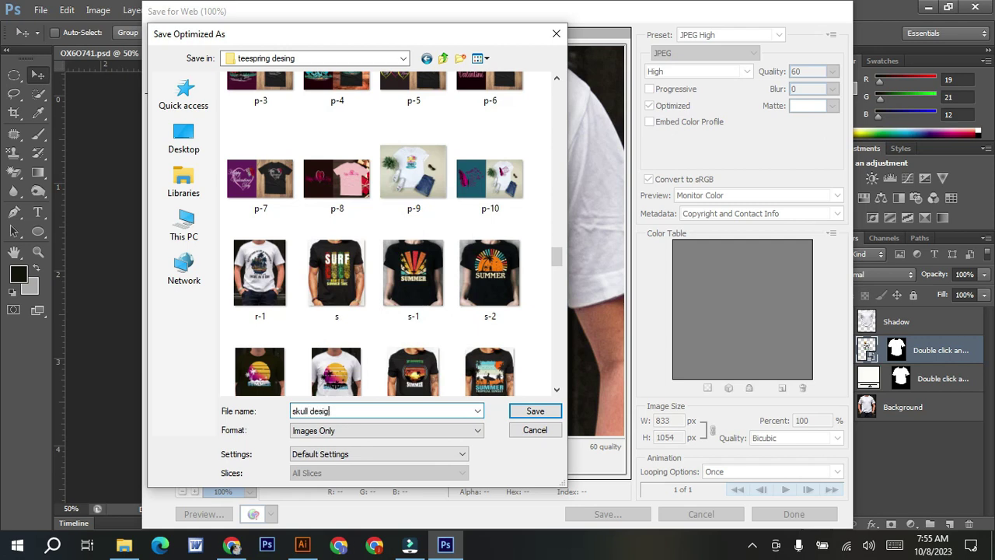
type("skull design")
left_click(535, 414)
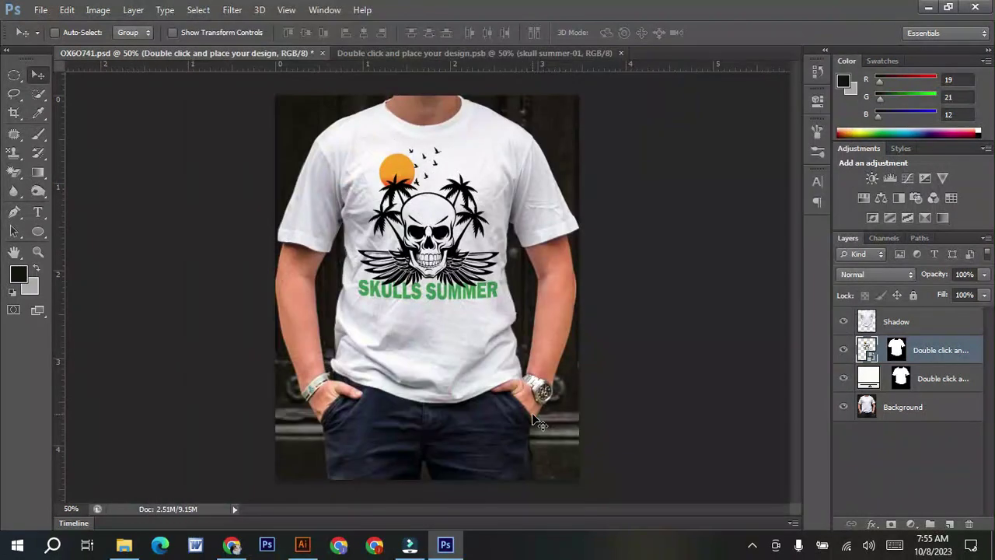
- Close the white-shirt mockup document and the smart object's contents document
left_click(322, 53)
left_click(445, 200)
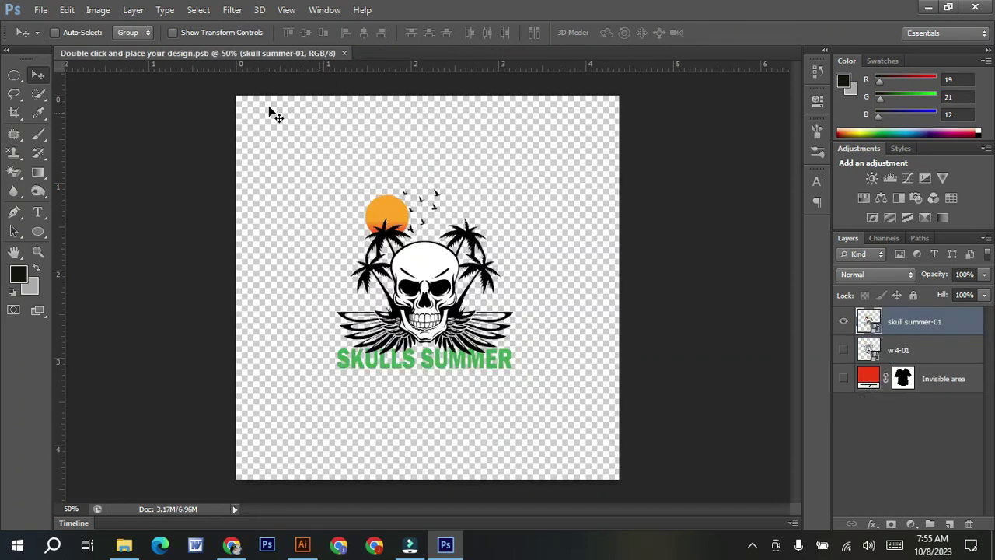
left_click(344, 52)
- Open the black T-shirt photo Mockup (1).jpeg from the mockup folder
left_click(41, 10)
left_click(62, 37)
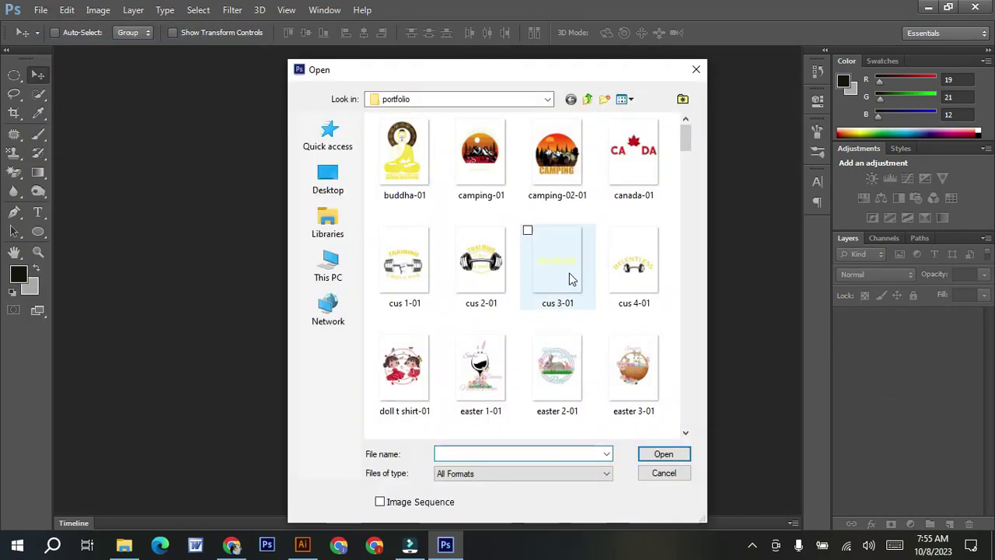
left_click(588, 100)
double_click(634, 272)
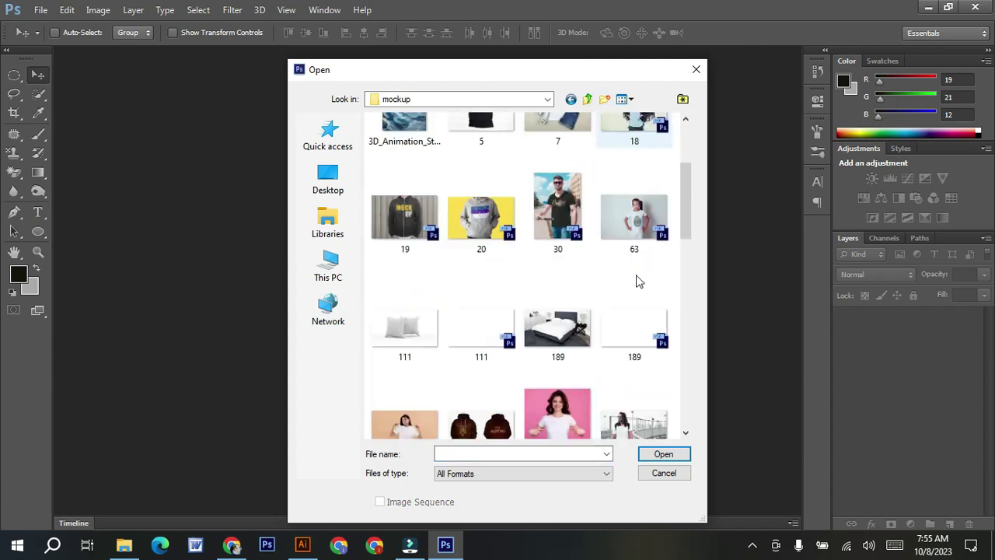
scroll(636, 281, "down", 3)
left_click(480, 365)
left_click(663, 451)
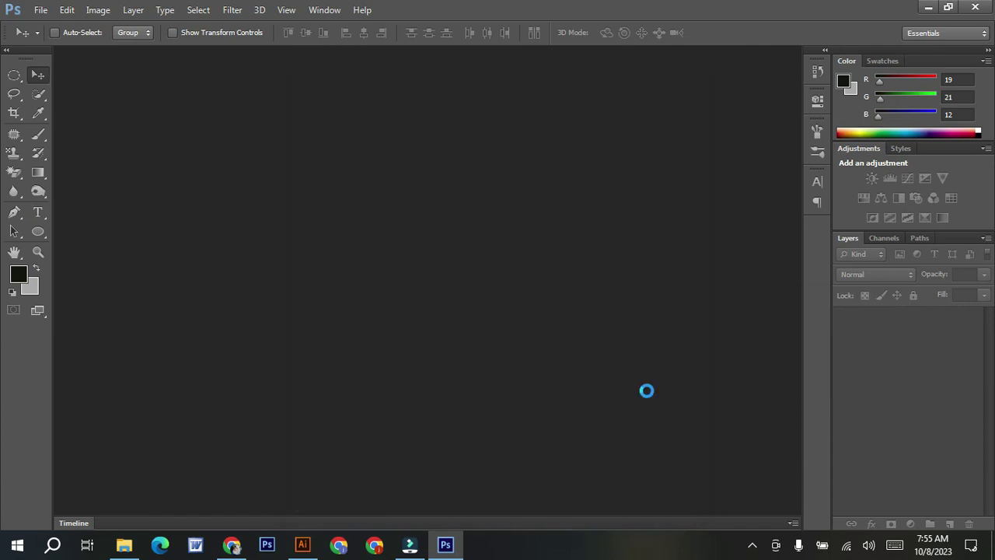
- Crop the photo to the man's torso, about 8.64 in wide, cutting off his upper head and the empty side area
left_click(13, 114)
left_click_drag(427, 86, 429, 136)
left_click_drag(566, 277, 548, 266)
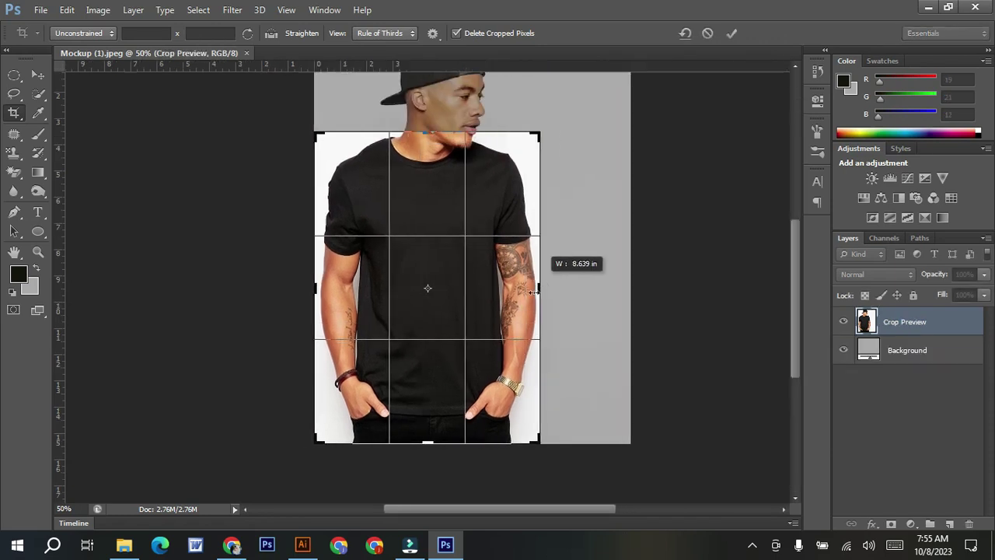
left_click_drag(432, 443, 431, 433)
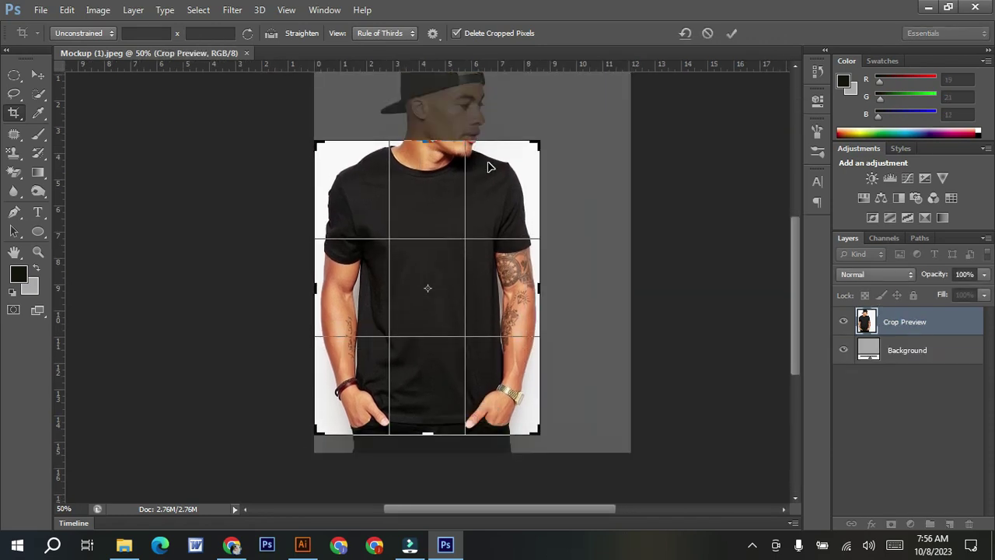
key("Return")
left_click(37, 74)
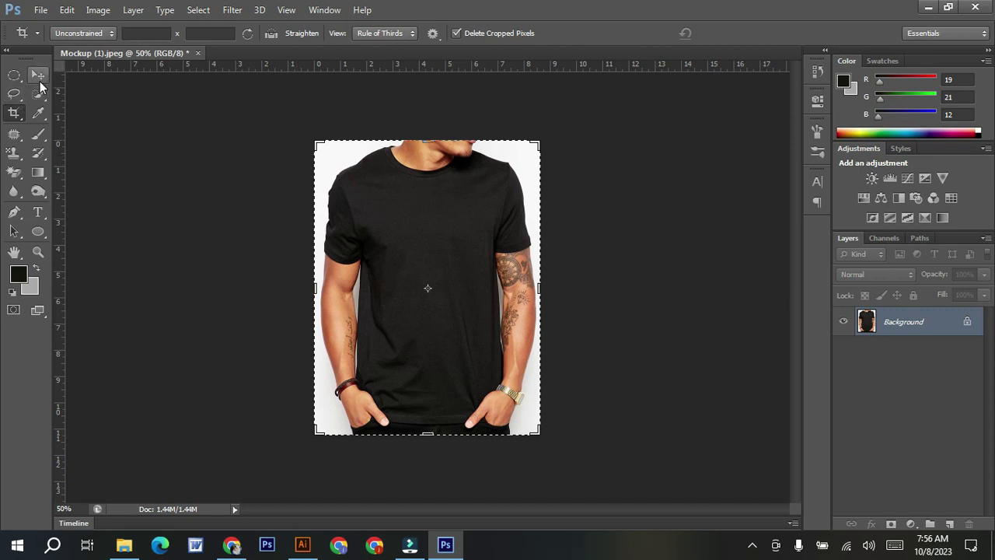
- Convert the photo's background layer to a smart object and open its contents for editing
key("ctrl+plus")
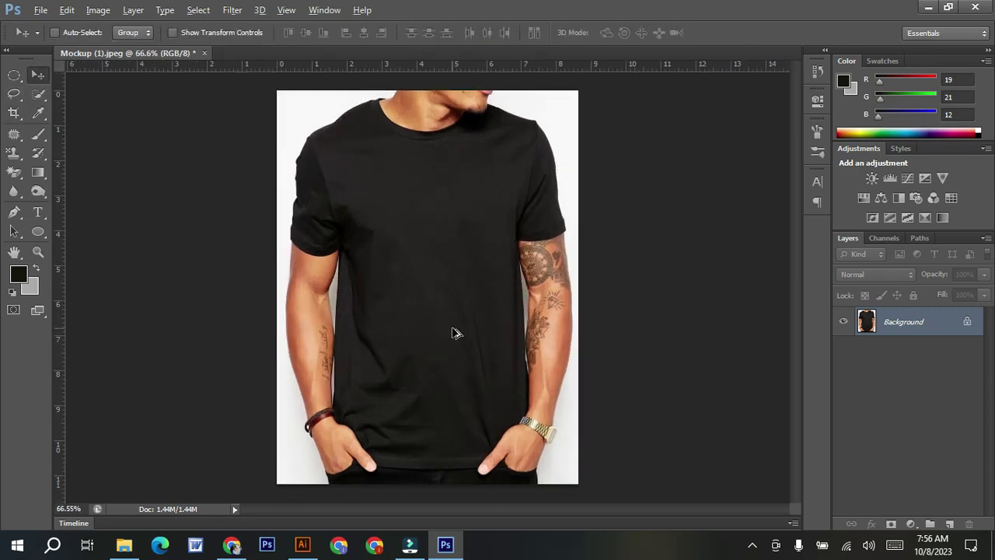
right_click(865, 324)
left_click(916, 384)
double_click(867, 322)
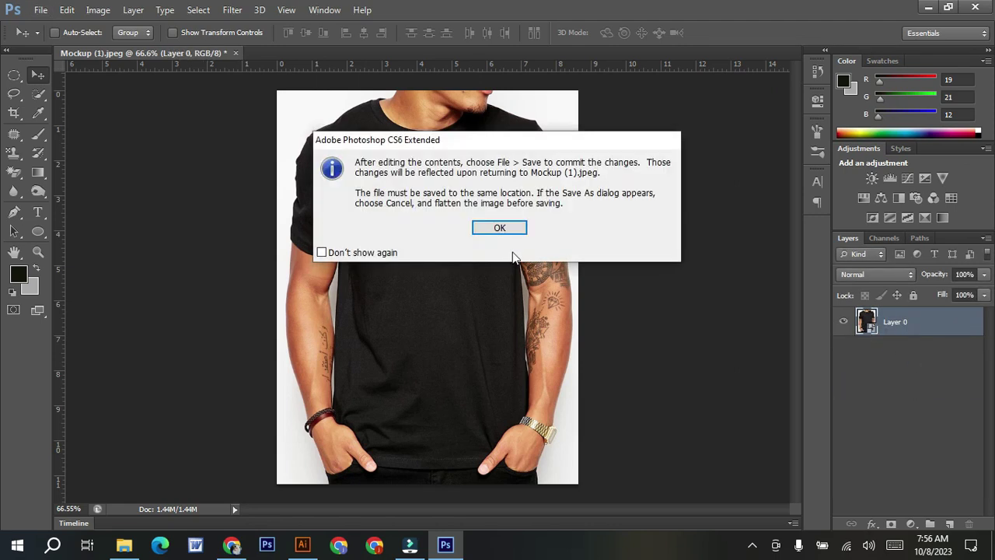
left_click(499, 227)
- Place the extra design-01 file from the portfolio folder into the smart object's contents document
left_click(47, 13)
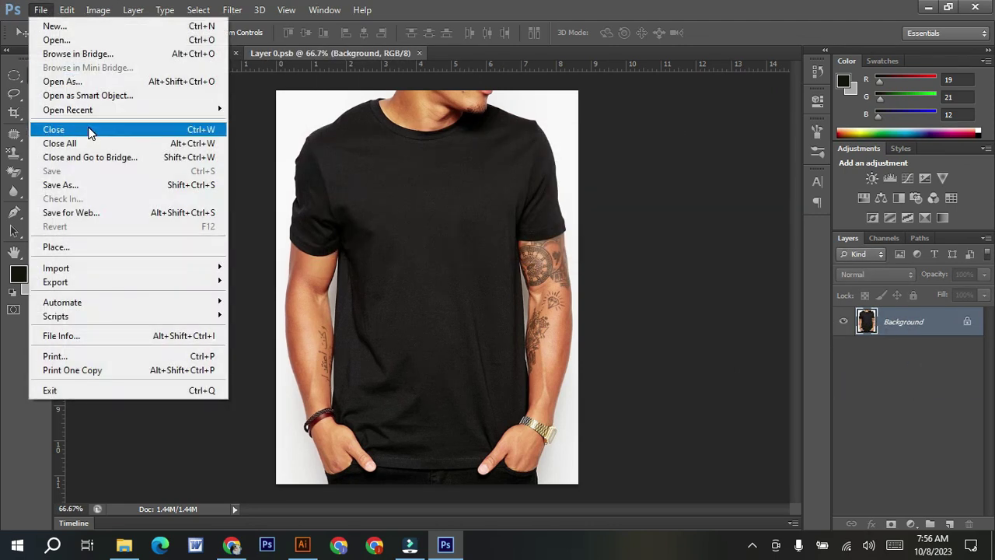
left_click(115, 250)
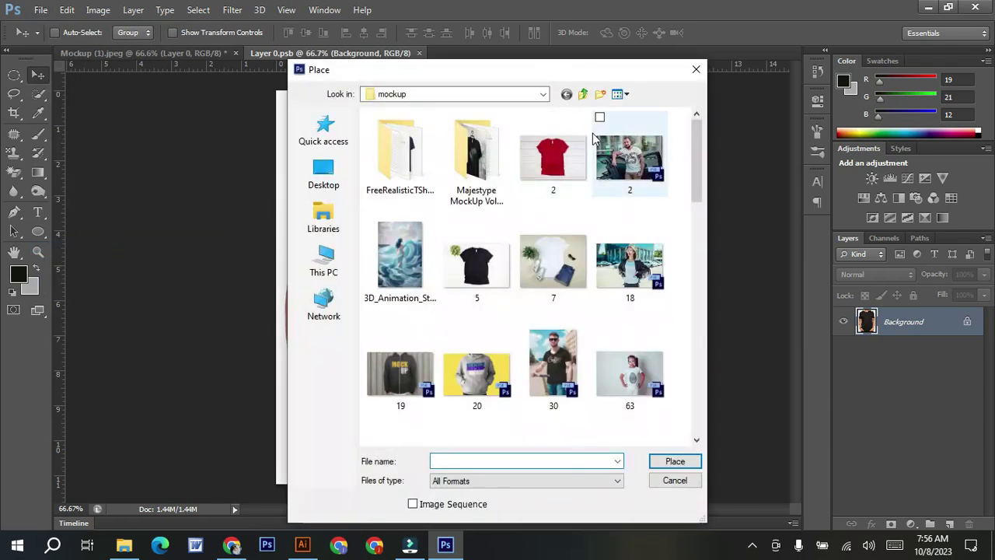
left_click(585, 95)
double_click(633, 359)
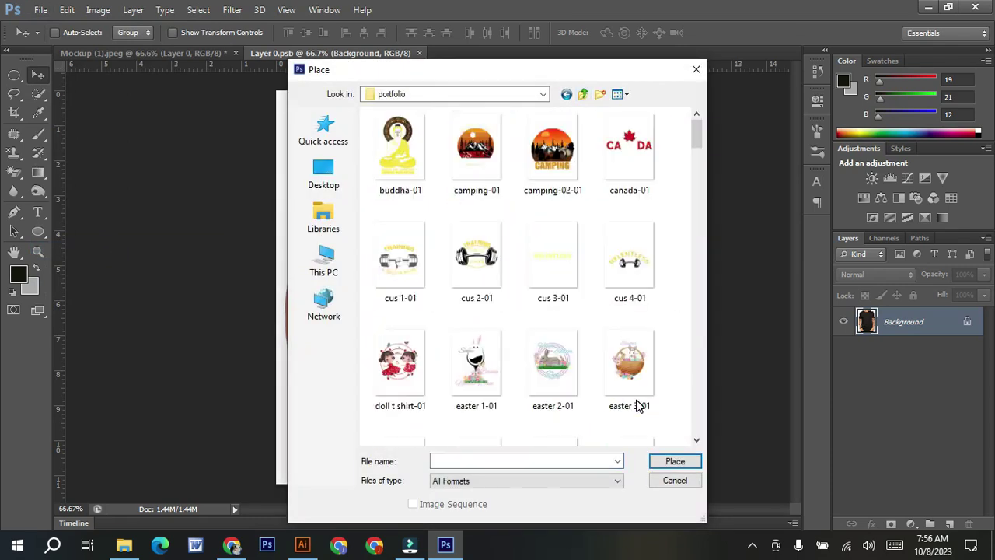
scroll(545, 373, "down", 2)
left_click(630, 311)
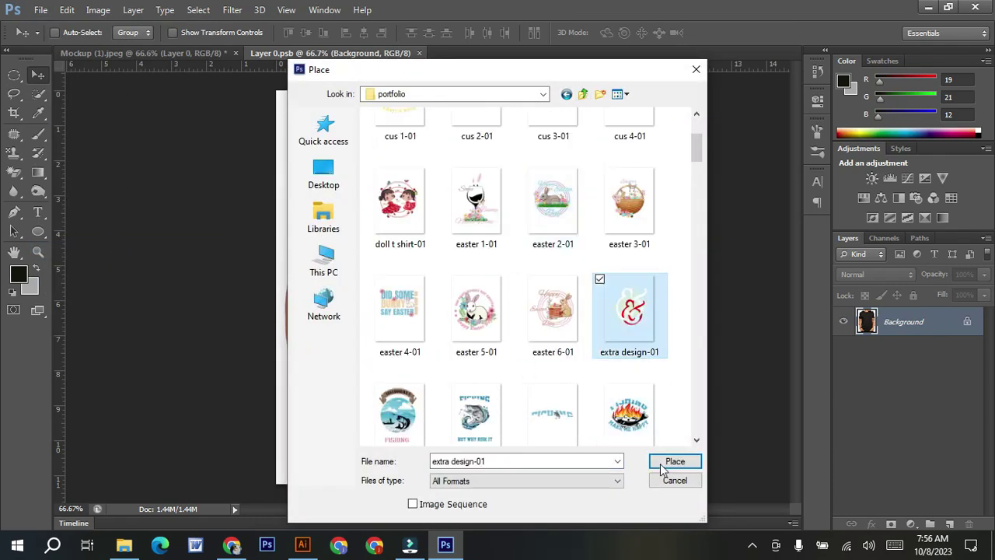
left_click(675, 461)
- Scale the placed ampersand design to about 39% and position it on the chest of the black shirt
left_click_drag(573, 486, 511, 383)
left_click_drag(467, 291, 471, 241)
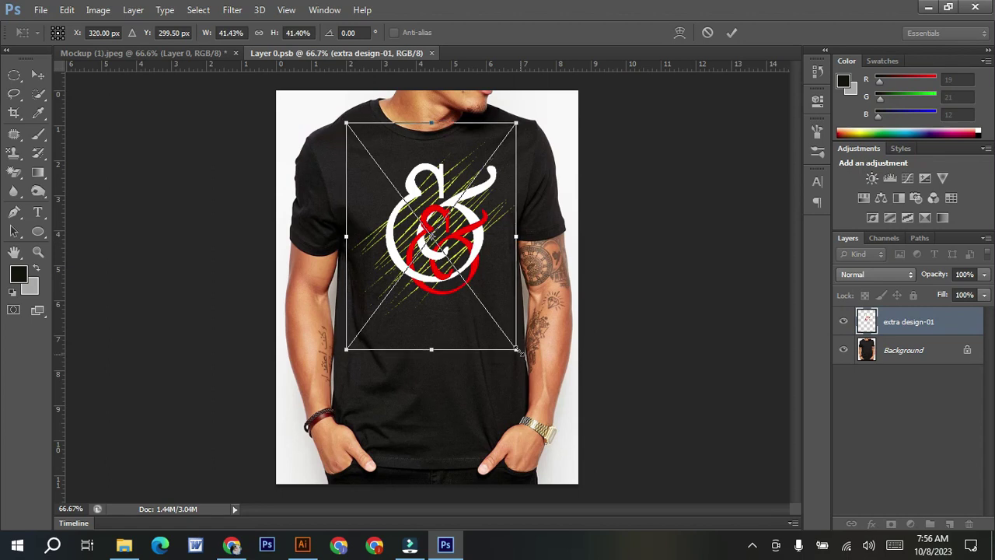
left_click_drag(518, 351, 514, 345)
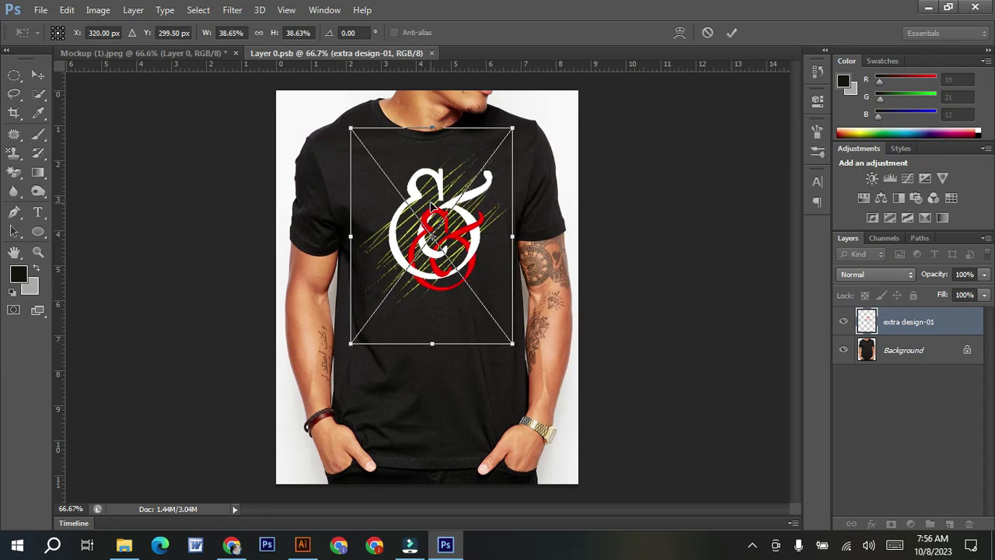
left_click_drag(432, 205, 430, 196)
key("Return")
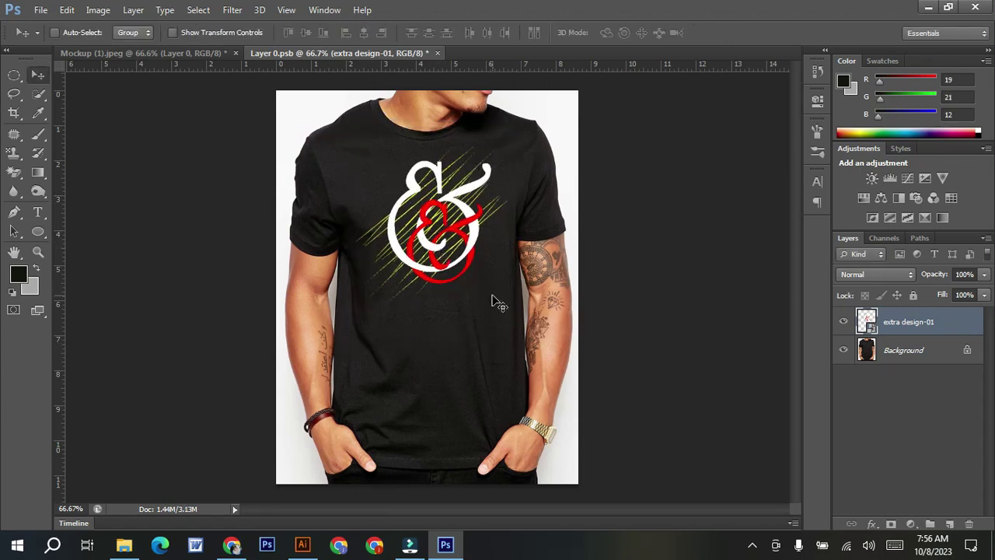
left_click_drag(439, 257, 450, 286)
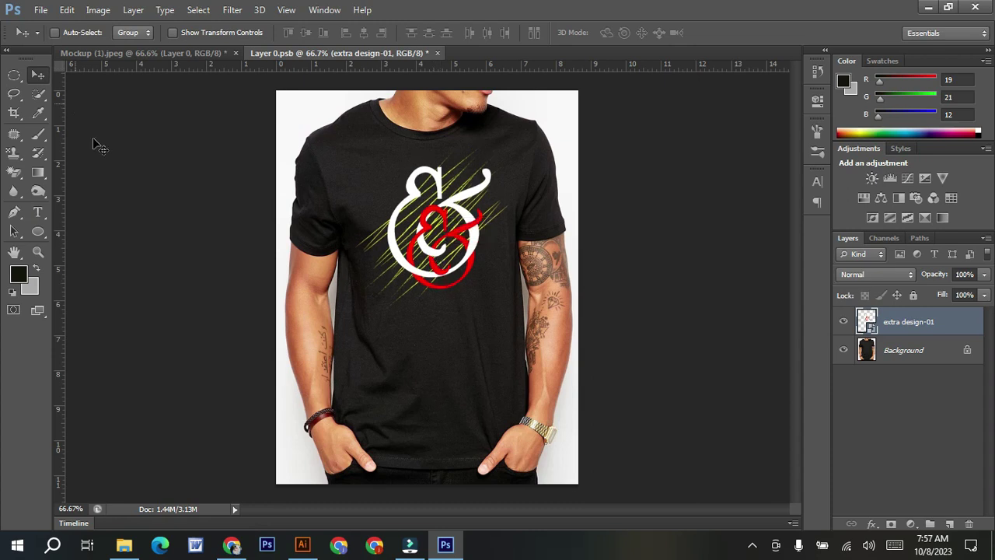
left_click_drag(432, 253, 436, 256)
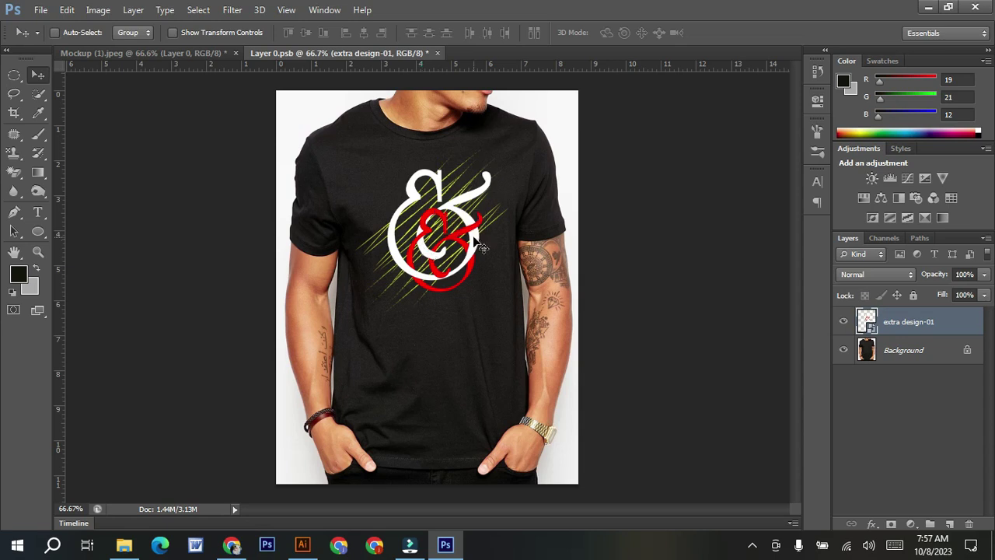
- Save the smart object's contents and switch back to the Mockup (1).jpeg document
left_click(39, 10)
left_click(73, 167)
left_click(179, 55)
- Export the black-shirt mockup for web as a high-quality JPEG named "extra design" in the teespring desing folder
left_click(36, 10)
left_click(121, 211)
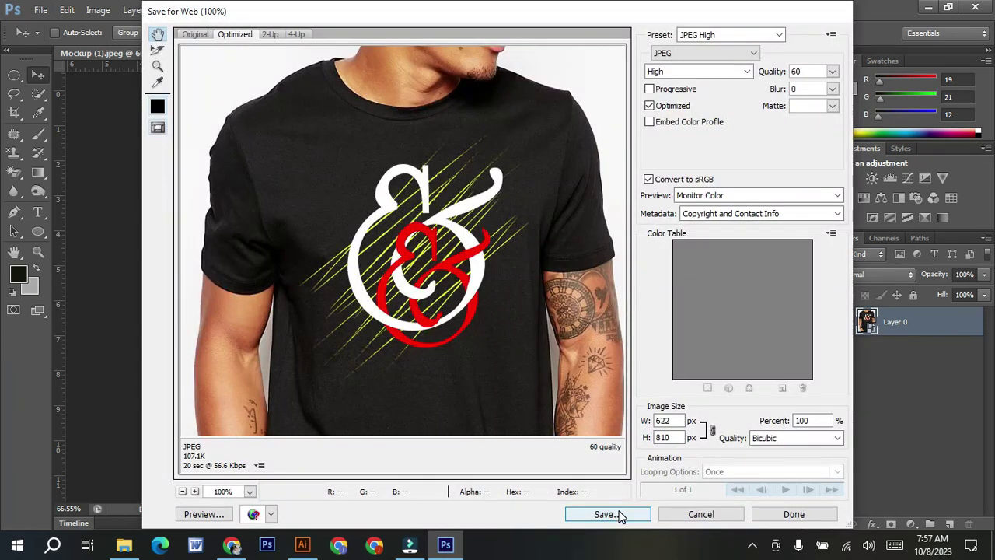
left_click(620, 516)
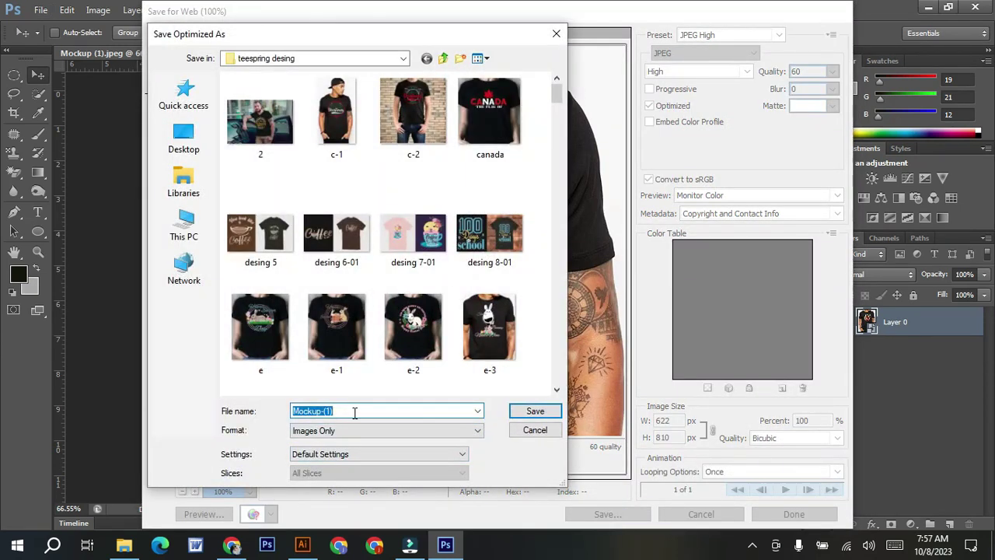
type("extra design")
left_click(544, 410)
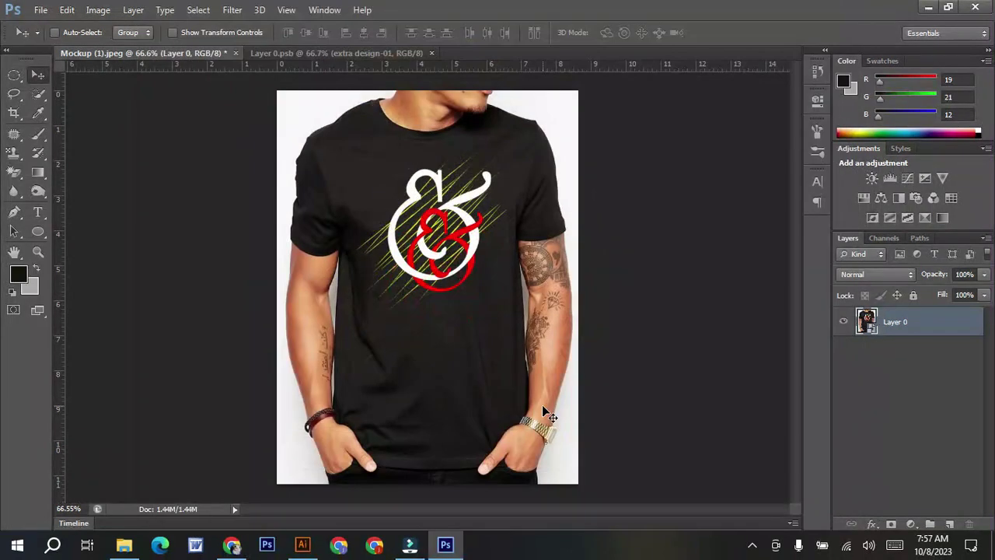